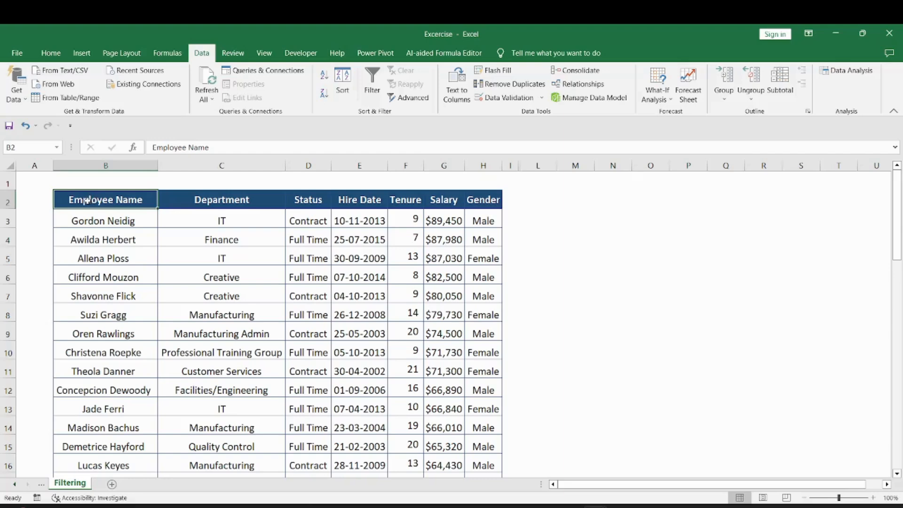
# Turn filtering on for the header row with Alt+D+F, then switch it back off with Ctrl+Shift+L.
pyautogui.moveTo(87, 201); pyautogui.dragTo(470, 206)
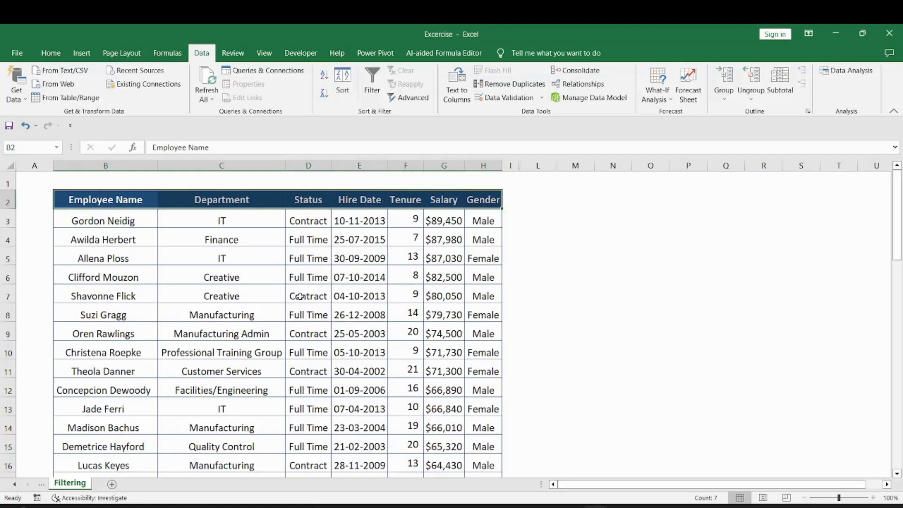
pyautogui.press('alt')
pyautogui.press('d')
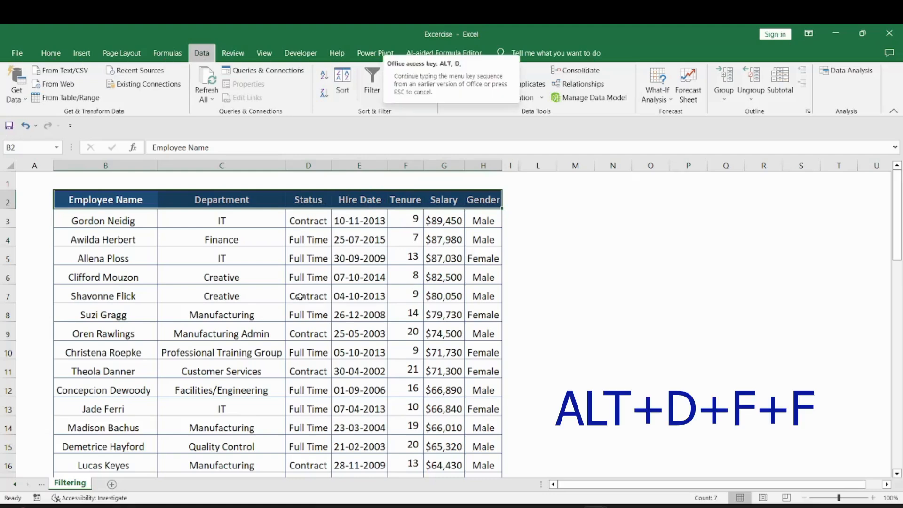
pyautogui.press('f')
pyautogui.press('f')
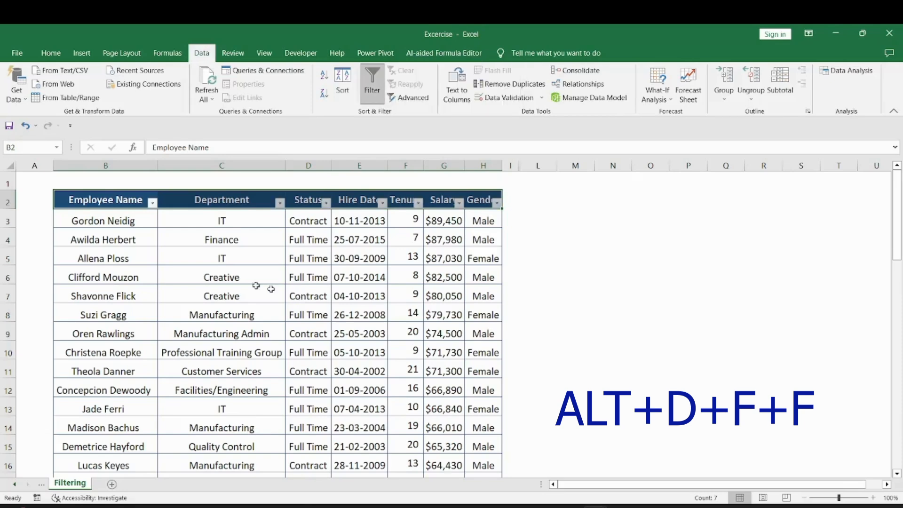
pyautogui.click(105, 199)
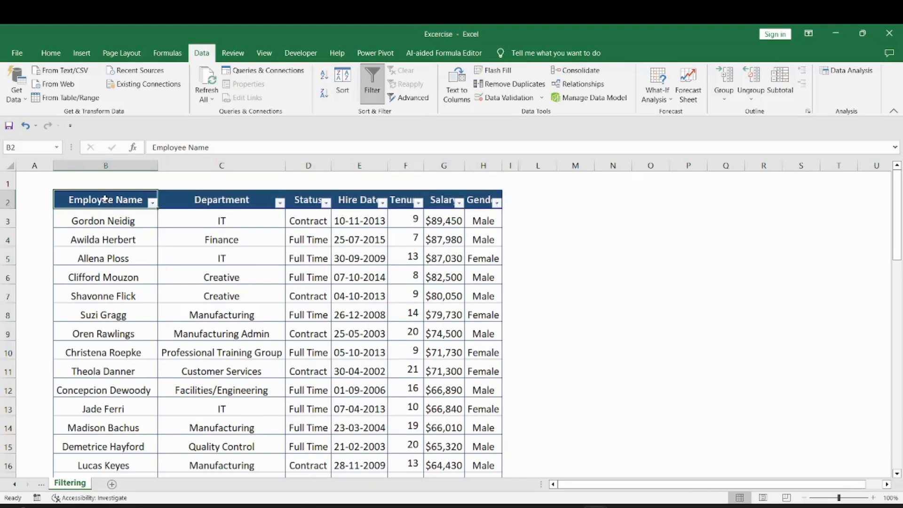
pyautogui.hotkey('ctrl', 'shift', 'l')
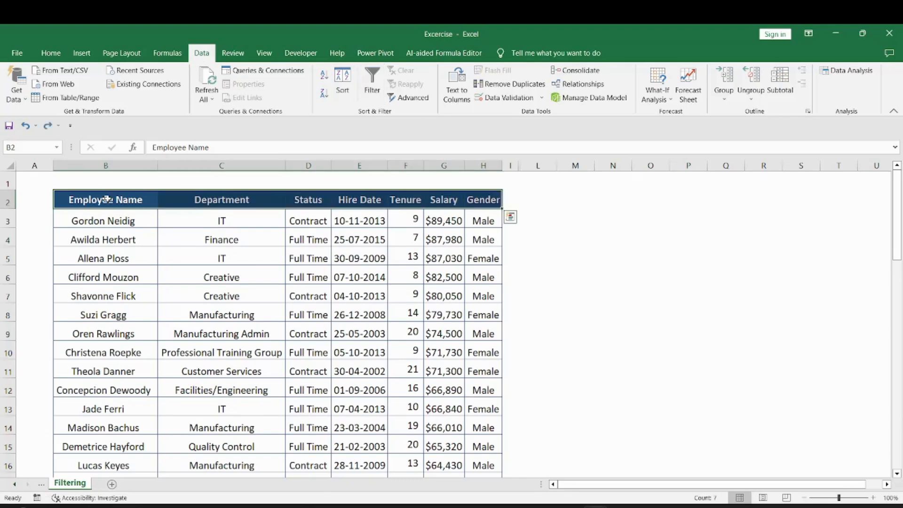
# Select headers B2:H2 and apply Filter so every header shows a dropdown arrow.
pyautogui.click(209, 201)
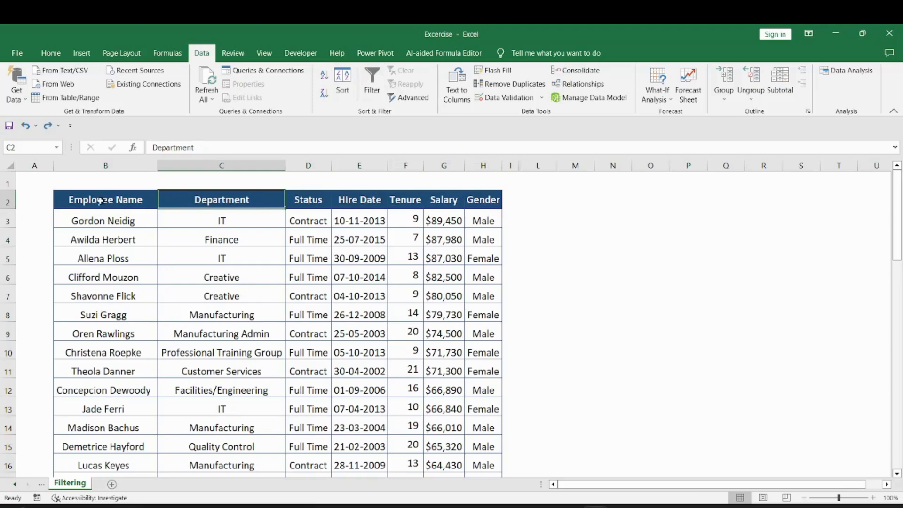
pyautogui.moveTo(88, 197); pyautogui.dragTo(472, 198)
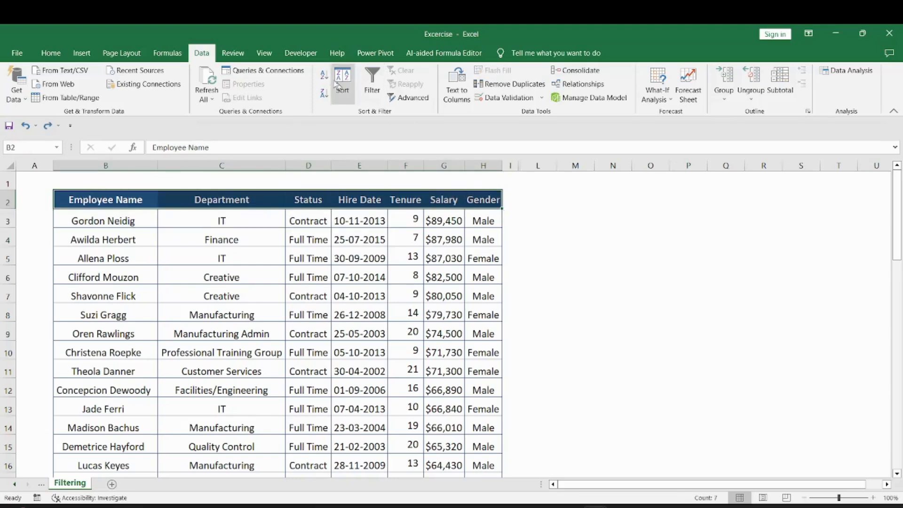
pyautogui.click(372, 92)
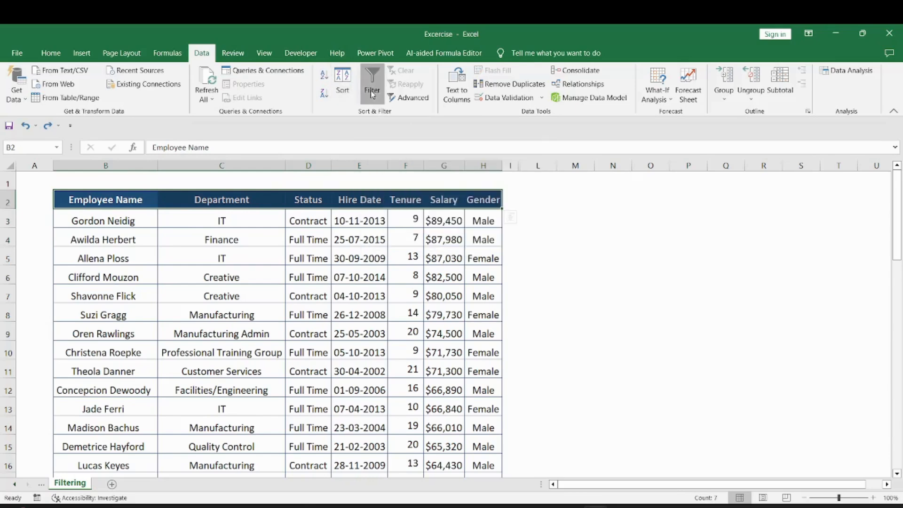
pyautogui.click(358, 202)
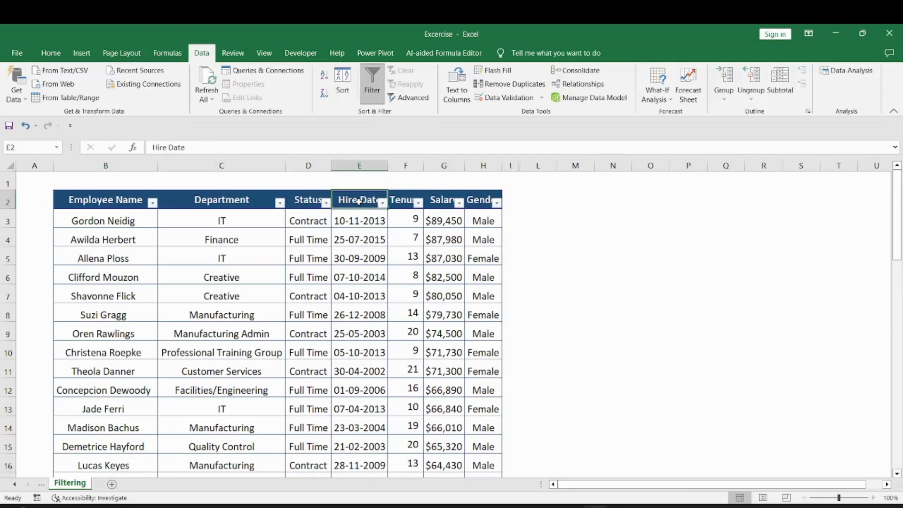
pyautogui.click(298, 200)
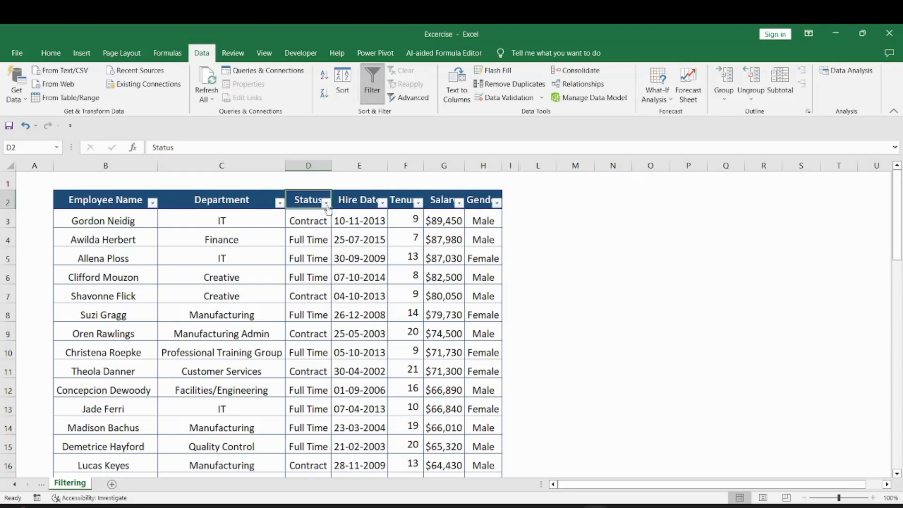
pyautogui.click(471, 200)
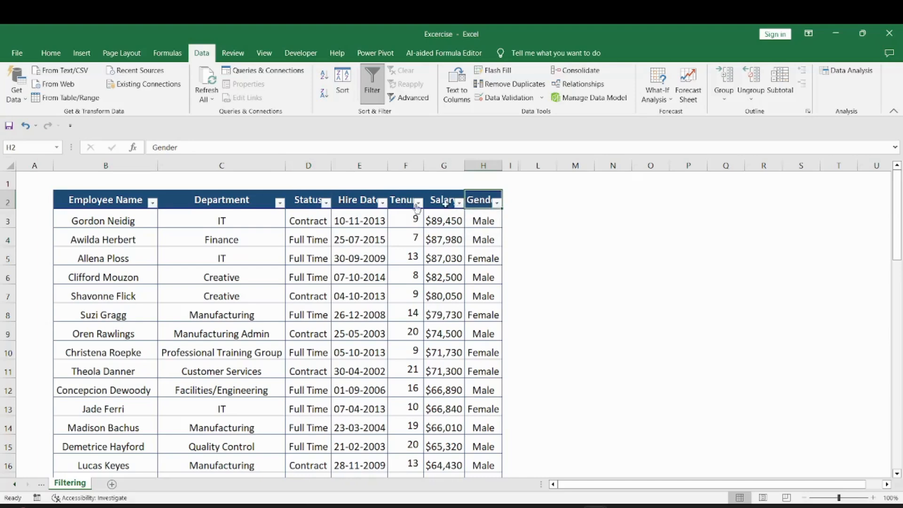
# Filter the Status column to Full Time only, leaving 30 of 51 records.
pyautogui.click(325, 204)
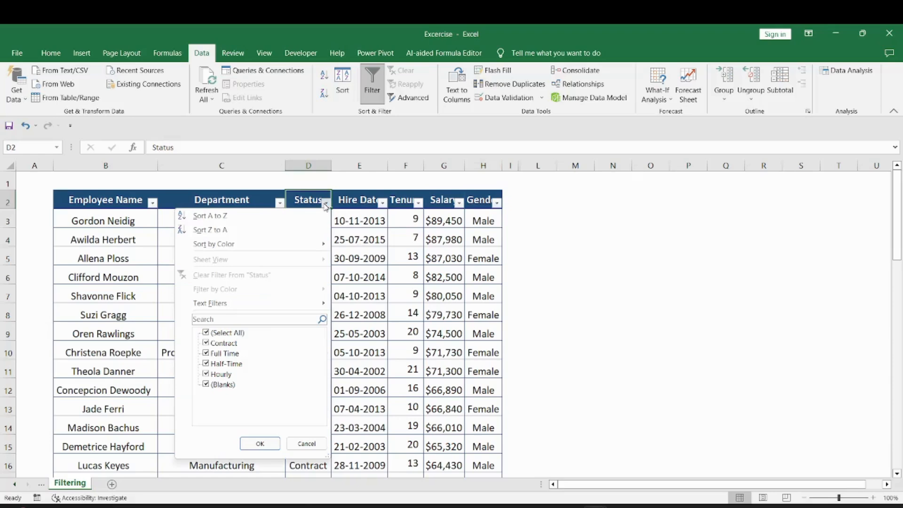
pyautogui.click(206, 332)
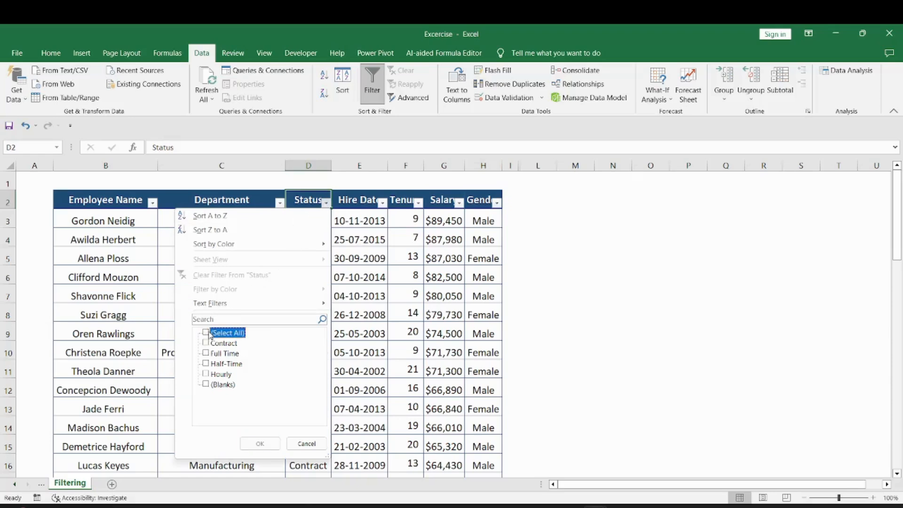
pyautogui.click(206, 353)
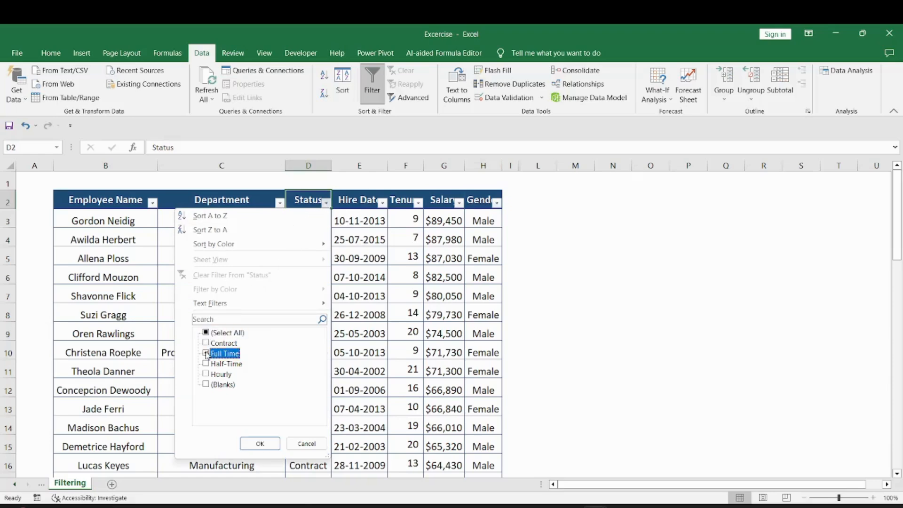
pyautogui.click(256, 443)
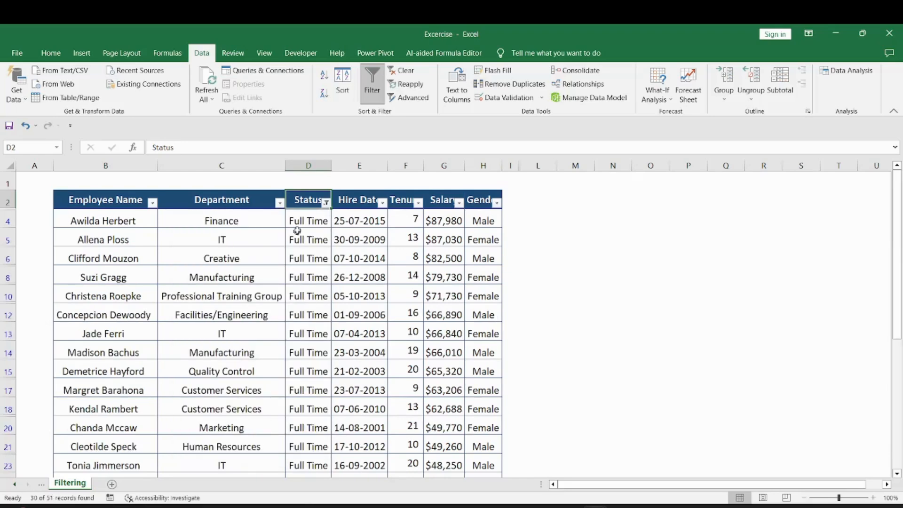
pyautogui.moveTo(299, 223); pyautogui.dragTo(308, 409)
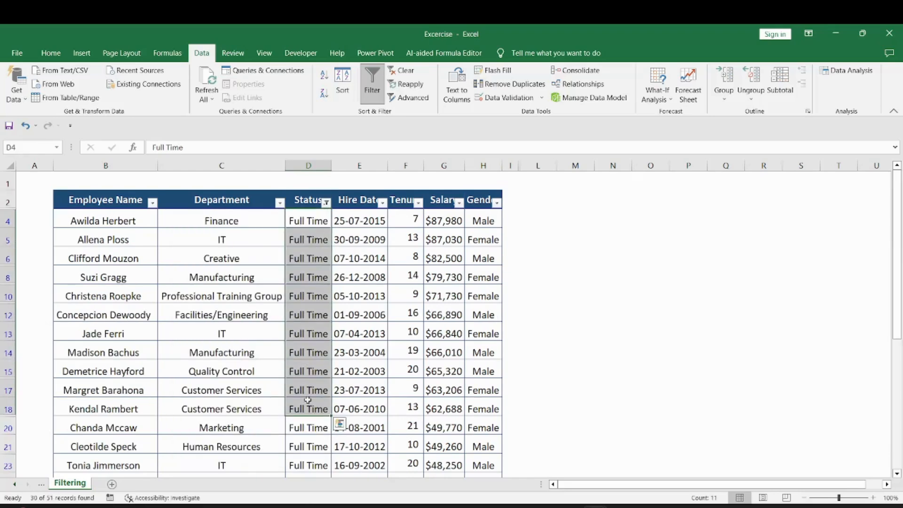
pyautogui.click(497, 221)
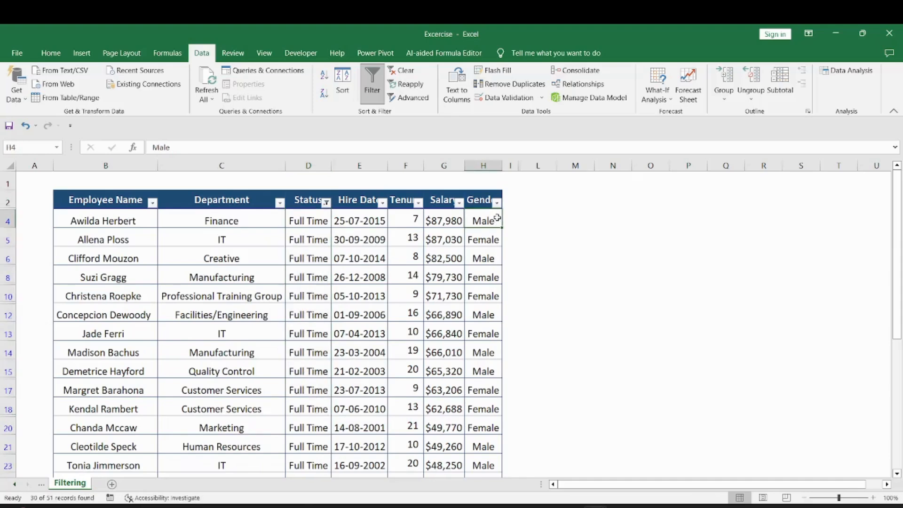
pyautogui.click(497, 202)
pyautogui.click(376, 332)
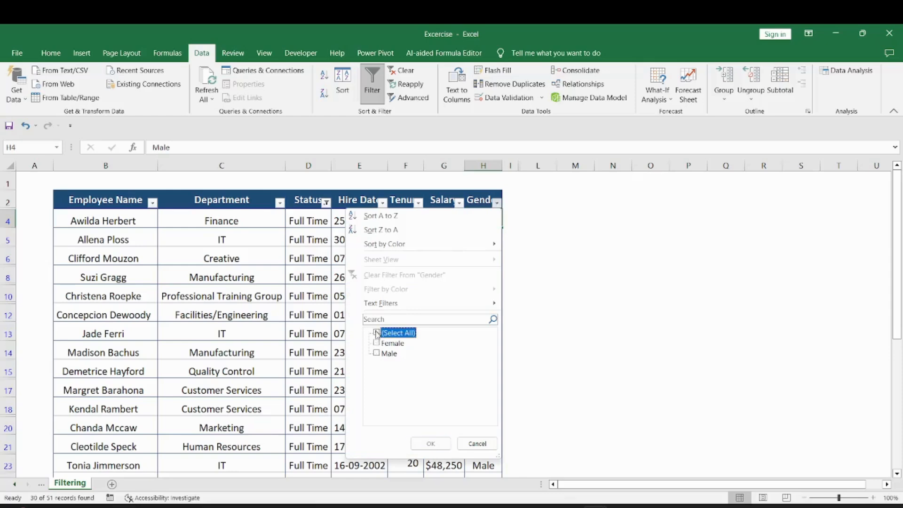
pyautogui.click(377, 353)
pyautogui.click(425, 444)
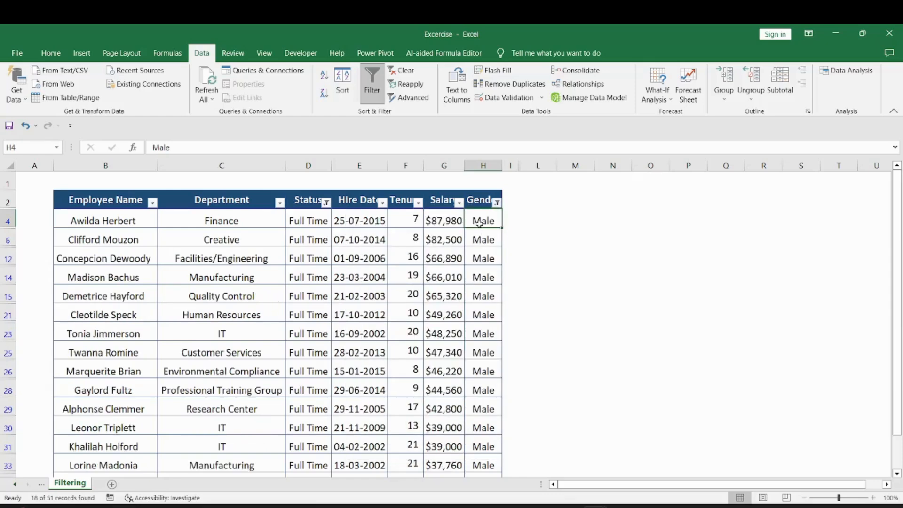
pyautogui.moveTo(479, 223); pyautogui.dragTo(482, 356)
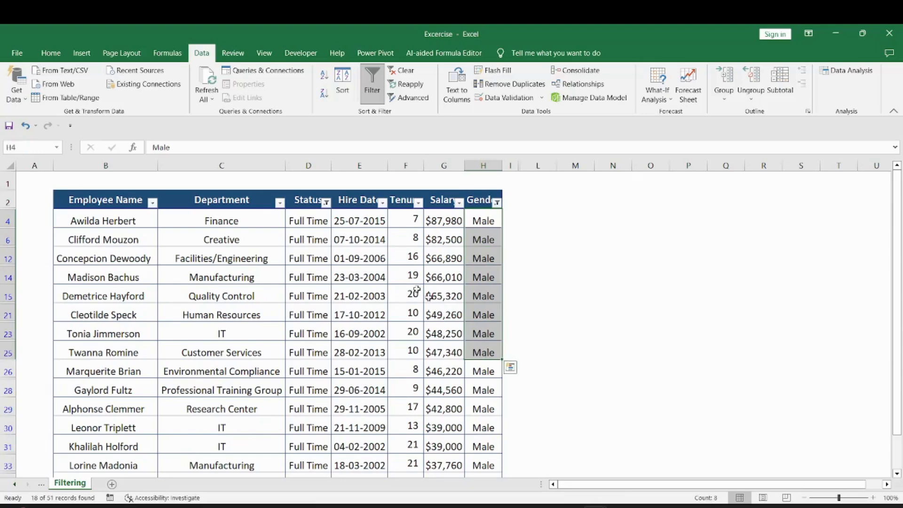
pyautogui.click(323, 239)
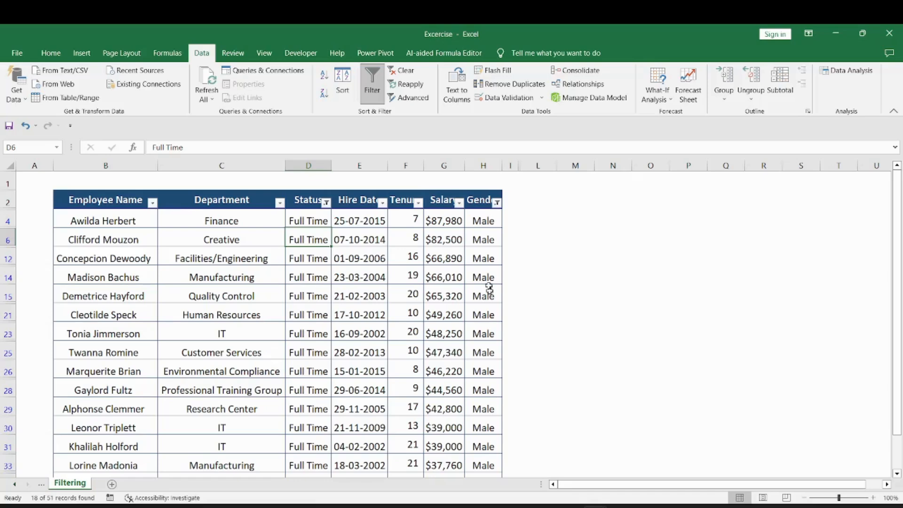
pyautogui.click(496, 203)
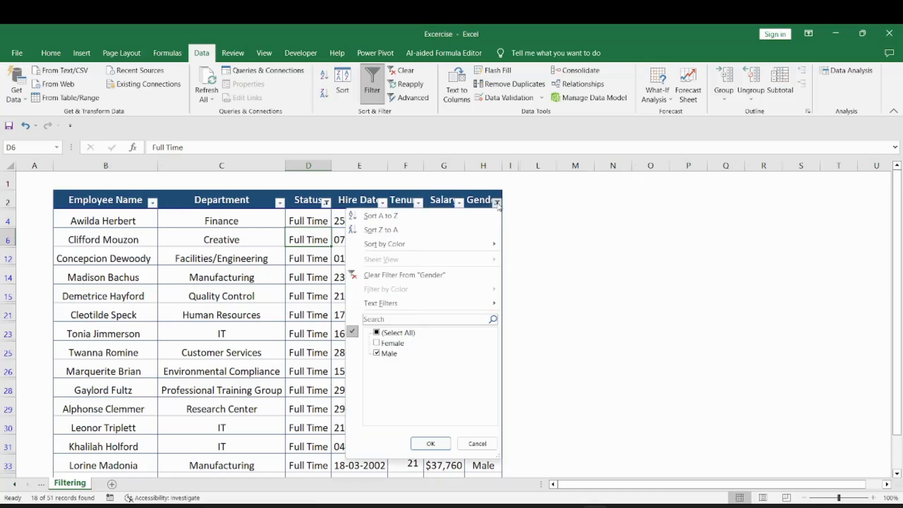
pyautogui.click(377, 334)
pyautogui.click(378, 334)
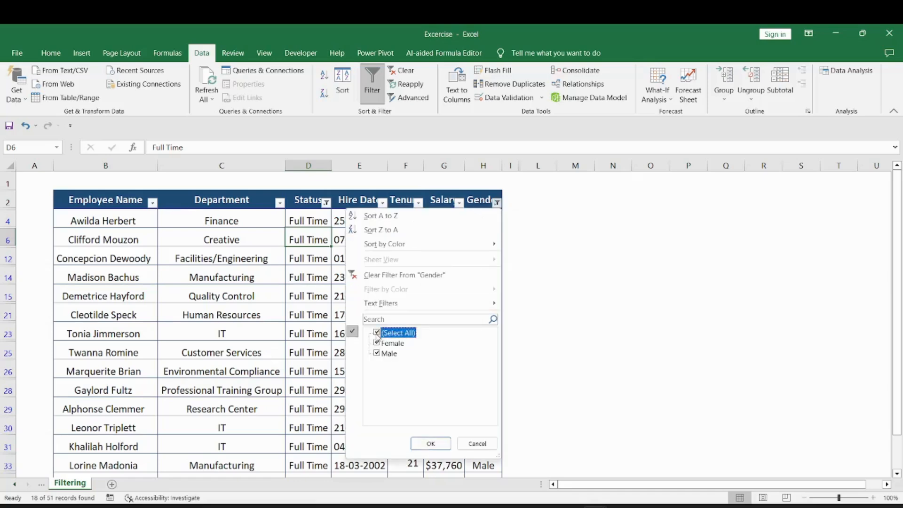
pyautogui.click(425, 444)
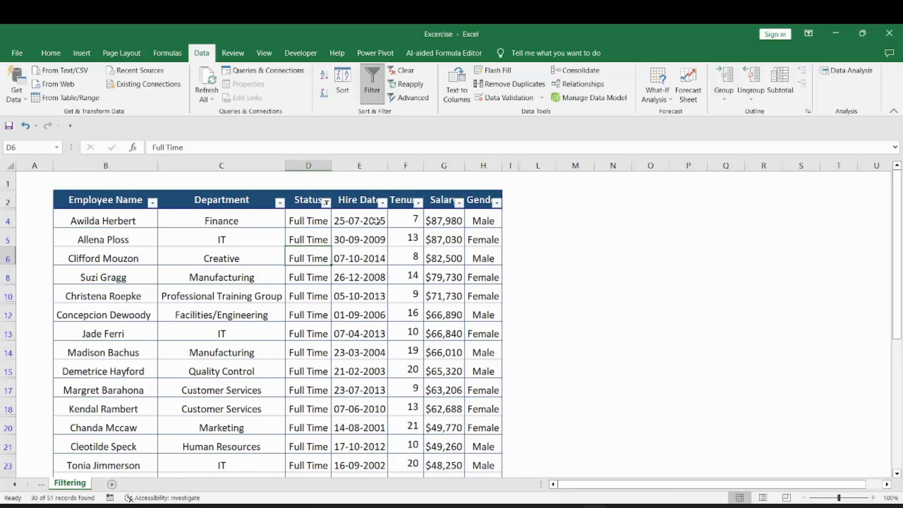
# Check the Tenure formulas in F12 and F15, then open the Tenure column's filter dropdown.
pyautogui.click(402, 203)
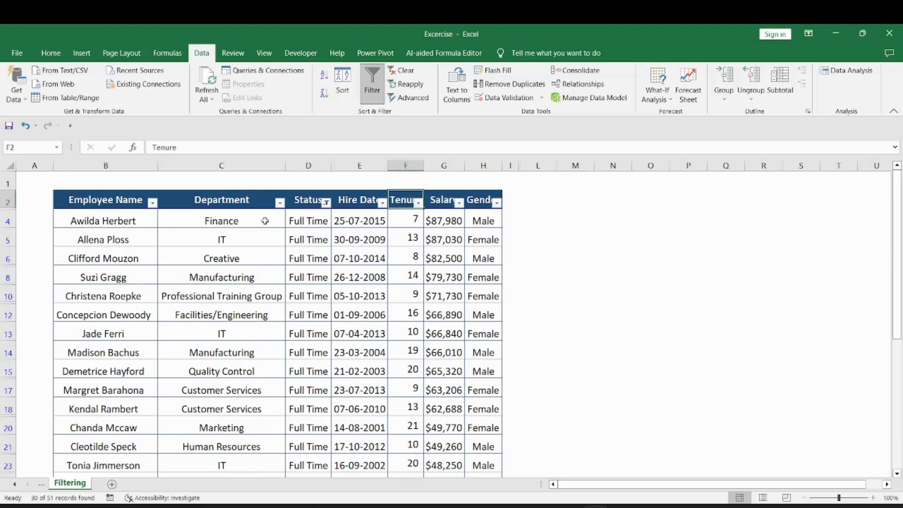
pyautogui.moveTo(134, 223); pyautogui.dragTo(415, 360)
pyautogui.click(414, 364)
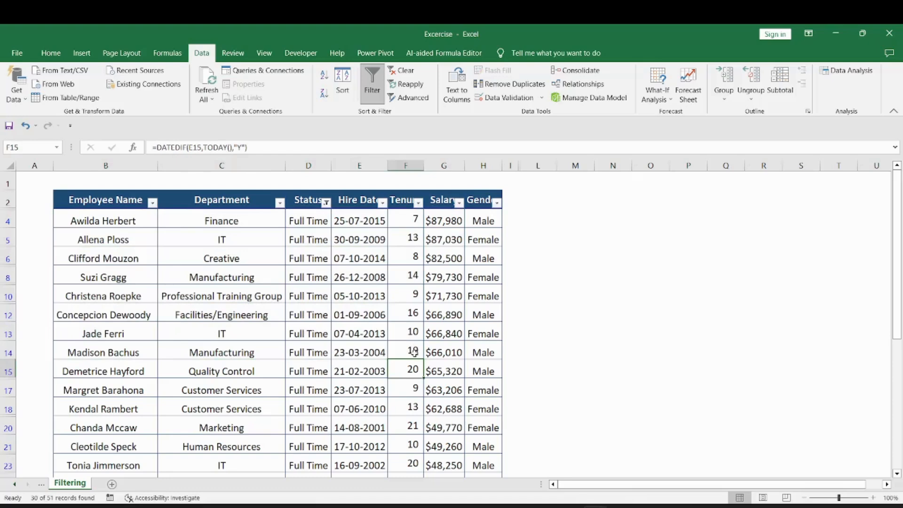
pyautogui.click(413, 318)
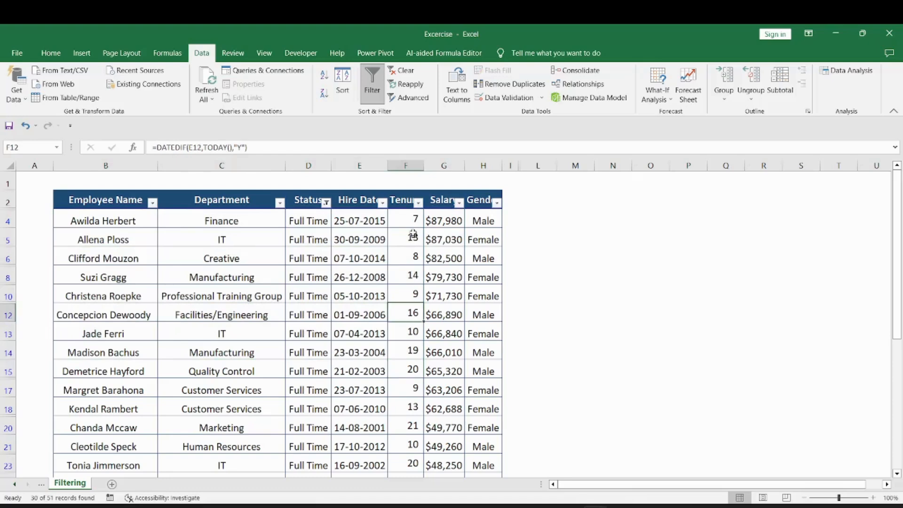
pyautogui.click(417, 203)
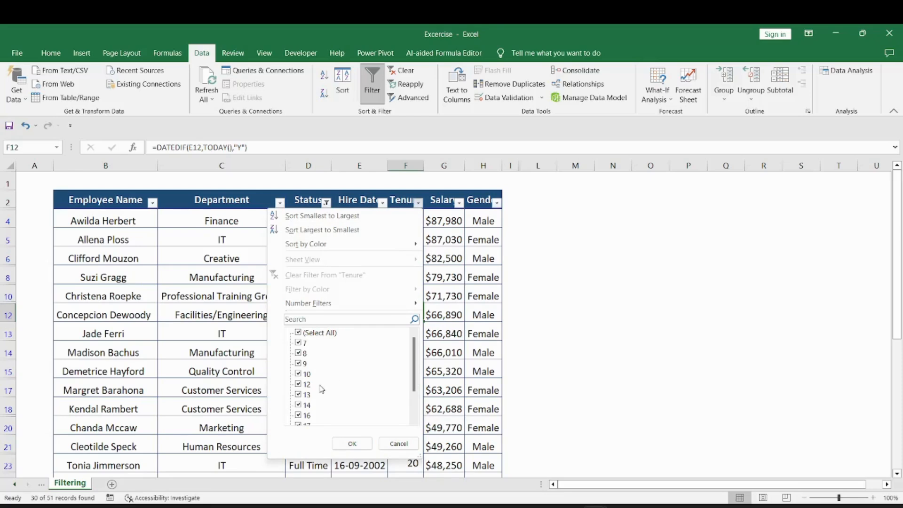
# Apply a Tenure Greater Than 10 number filter, leaving 18 Full Time records.
pyautogui.click(299, 374)
pyautogui.click(298, 373)
pyautogui.moveTo(369, 304)
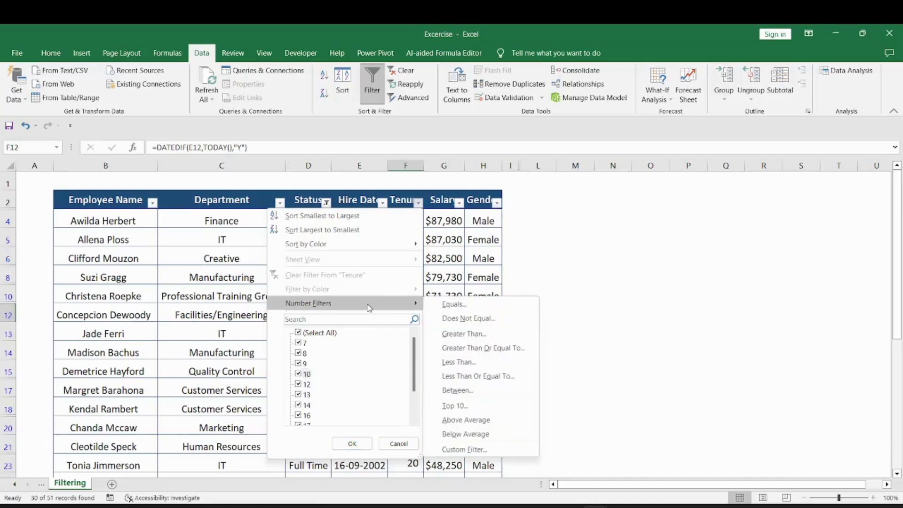
pyautogui.click(495, 338)
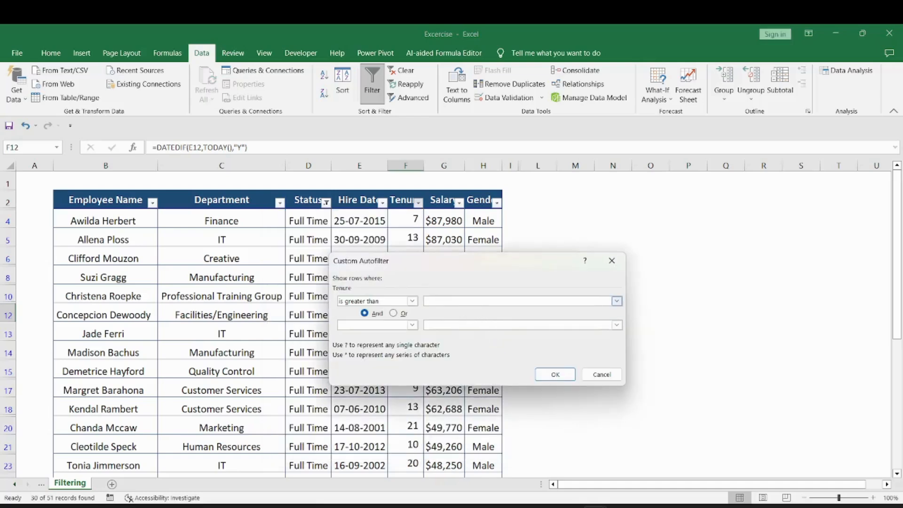
pyautogui.write('10')
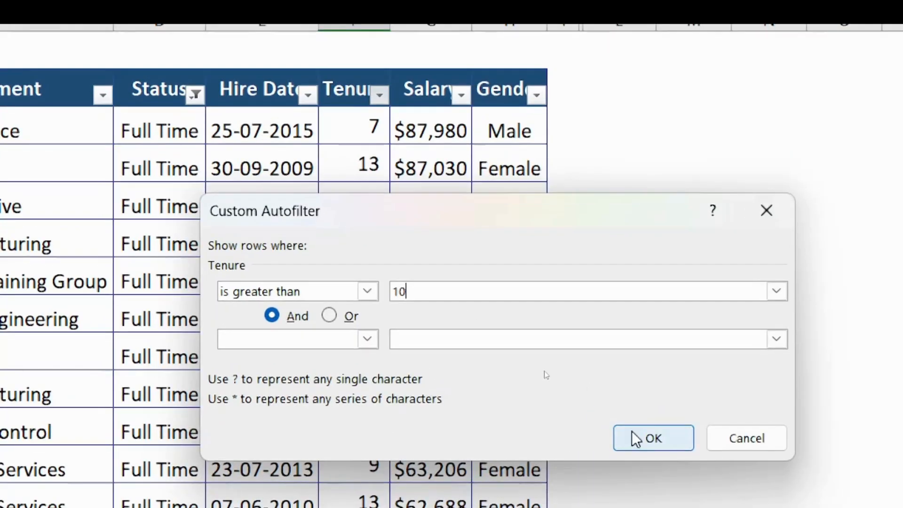
pyautogui.click(636, 440)
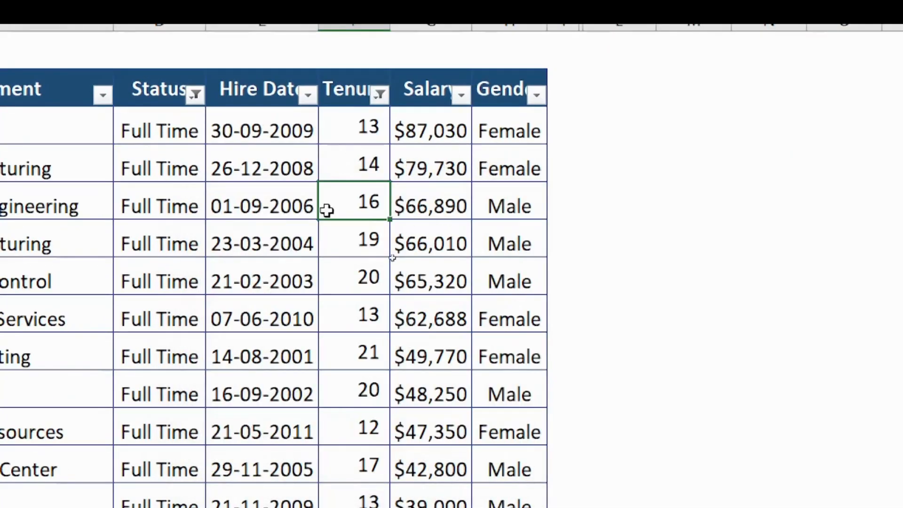
pyautogui.moveTo(334, 113); pyautogui.dragTo(345, 425)
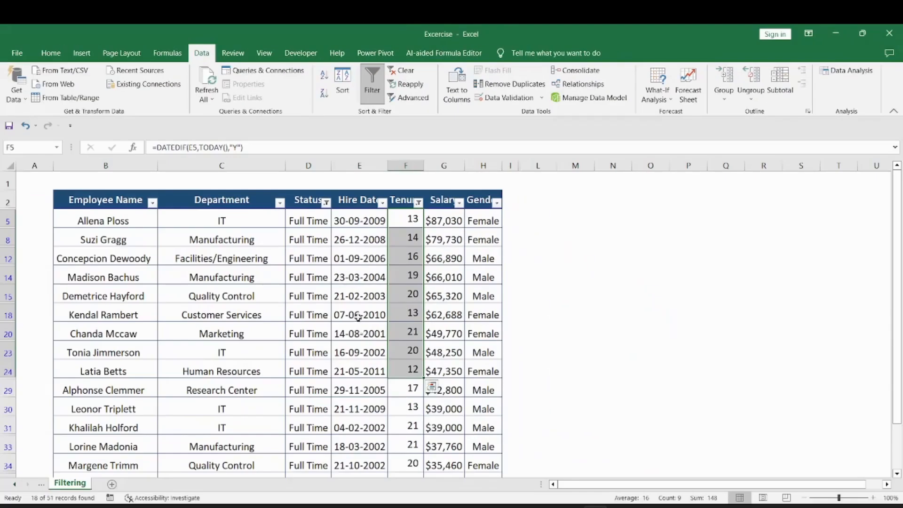
# Switch the Tenure filter to Greater Than Or Equal To 10 and review the 23 remaining tenures.
pyautogui.click(417, 202)
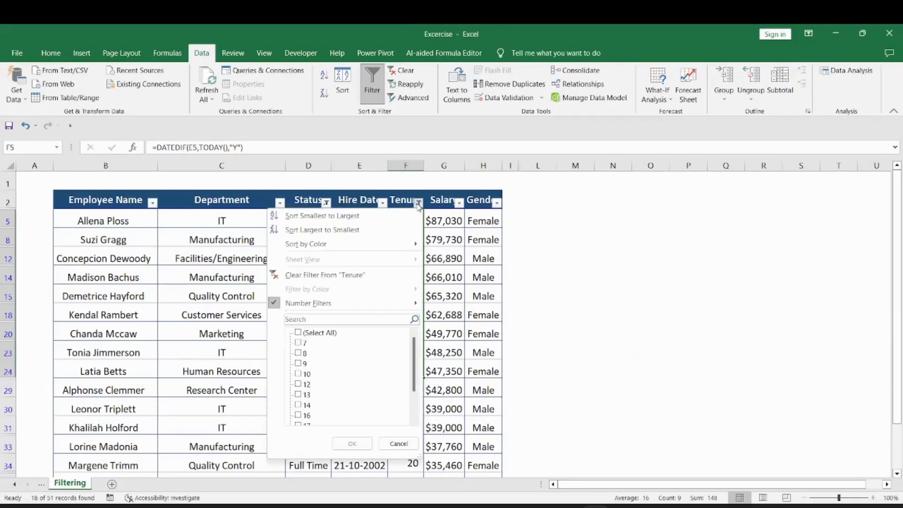
pyautogui.moveTo(409, 303)
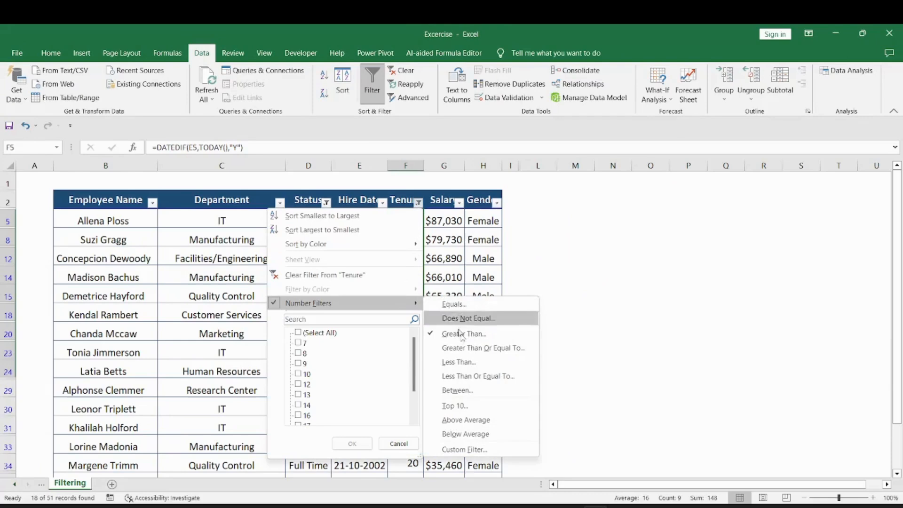
pyautogui.click(474, 347)
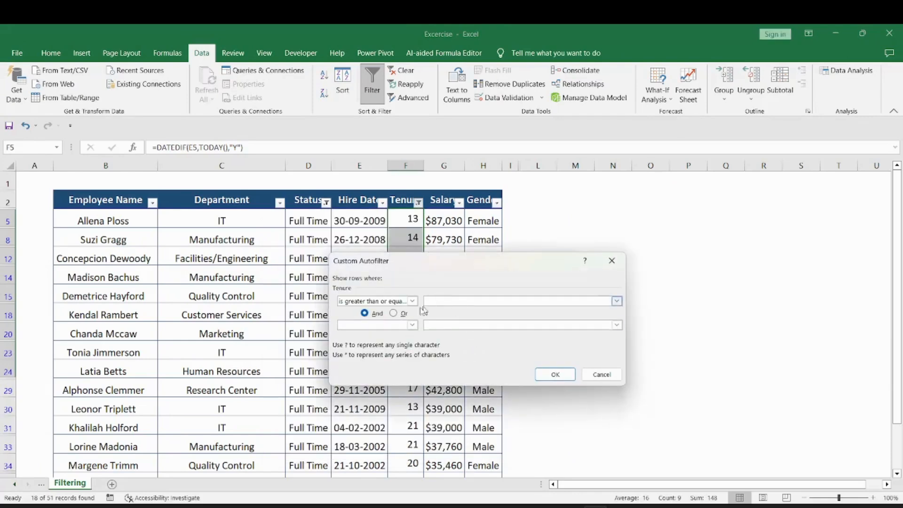
pyautogui.write('10')
pyautogui.click(555, 374)
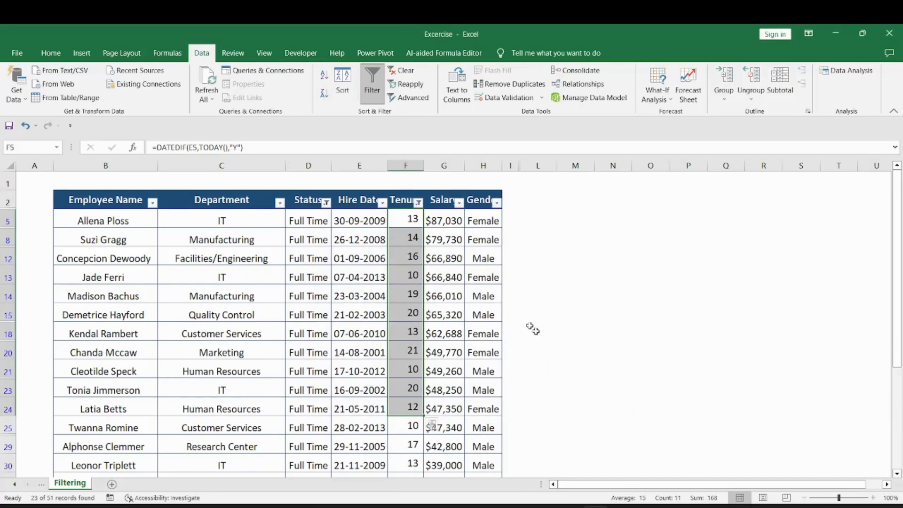
pyautogui.click(406, 315)
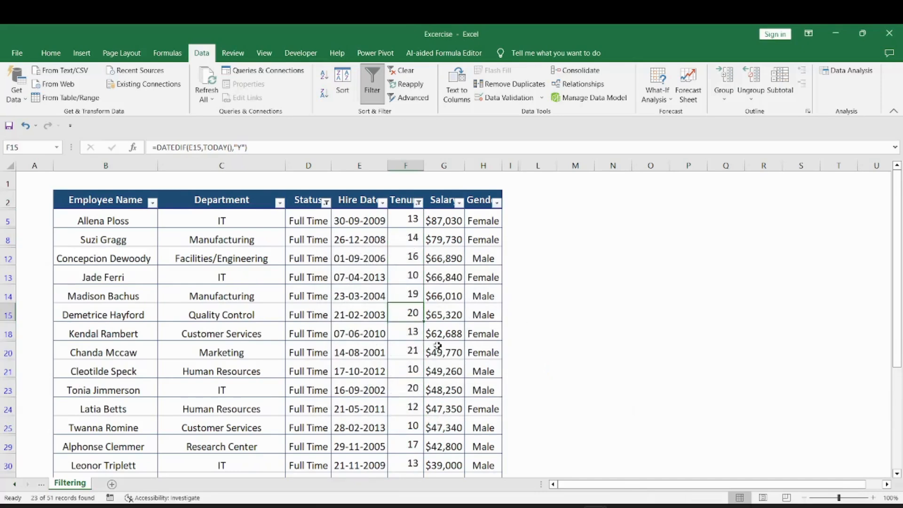
pyautogui.click(411, 277)
pyautogui.moveTo(410, 294); pyautogui.dragTo(410, 315)
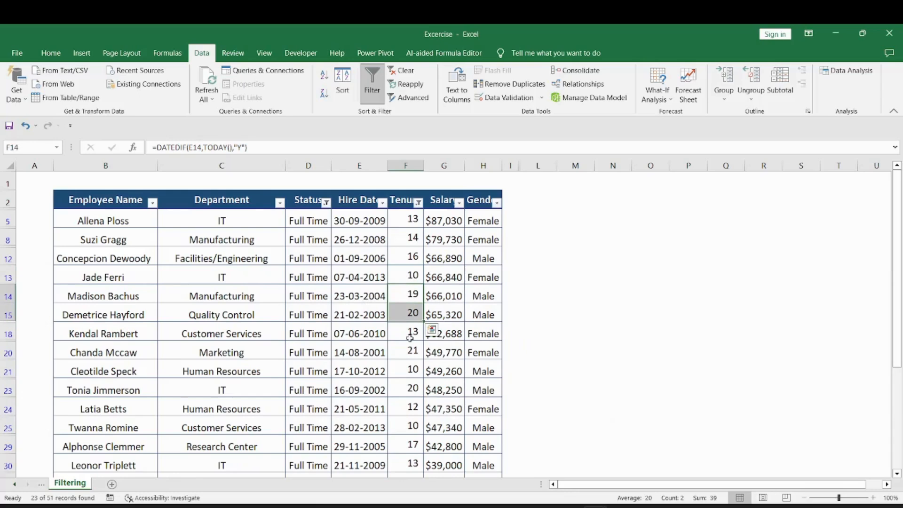
pyautogui.moveTo(410, 338); pyautogui.dragTo(409, 385)
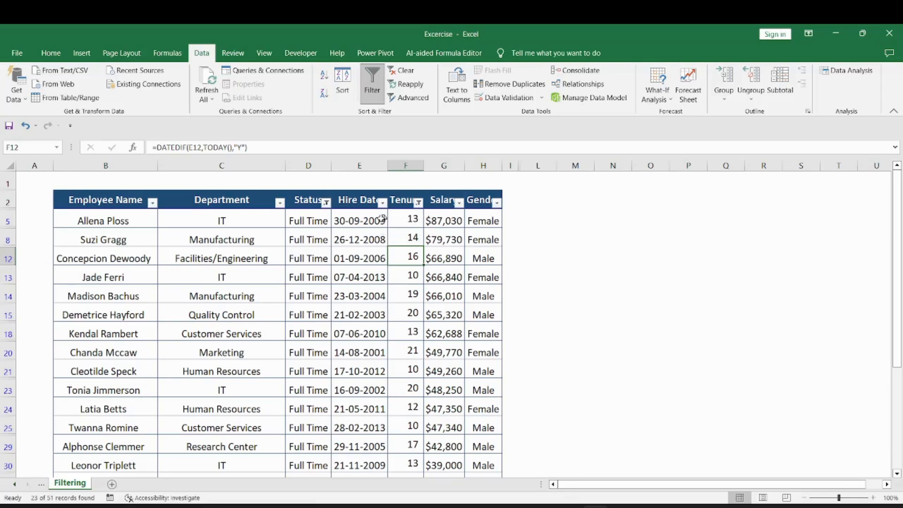
# Add Half-Time to the Status filter alongside Full Time.
pyautogui.click(326, 203)
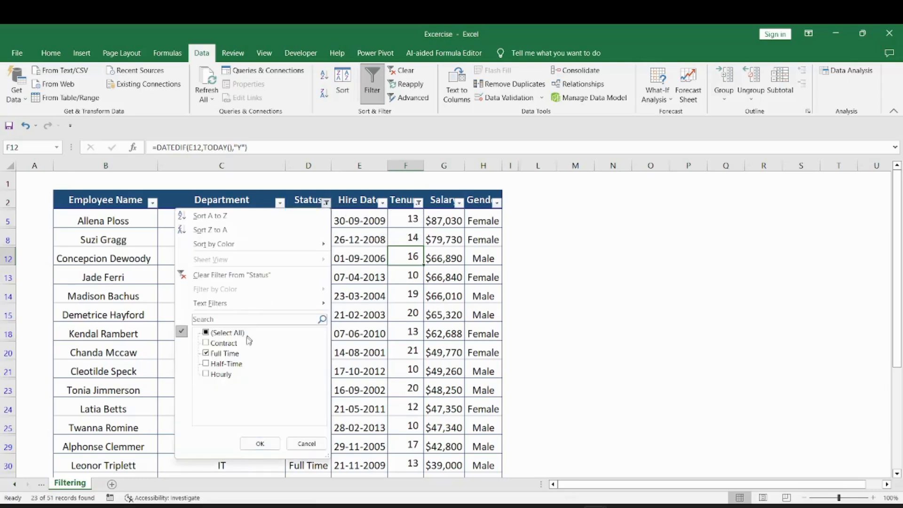
pyautogui.click(207, 363)
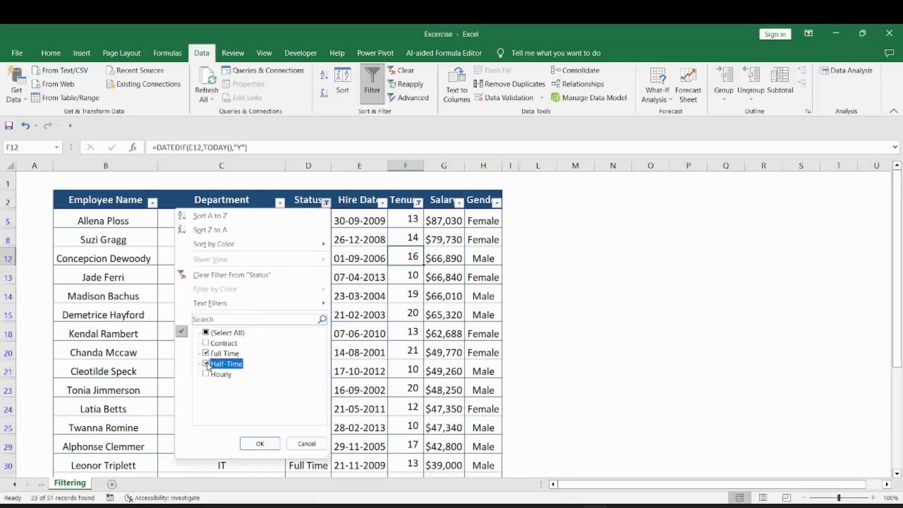
pyautogui.click(254, 443)
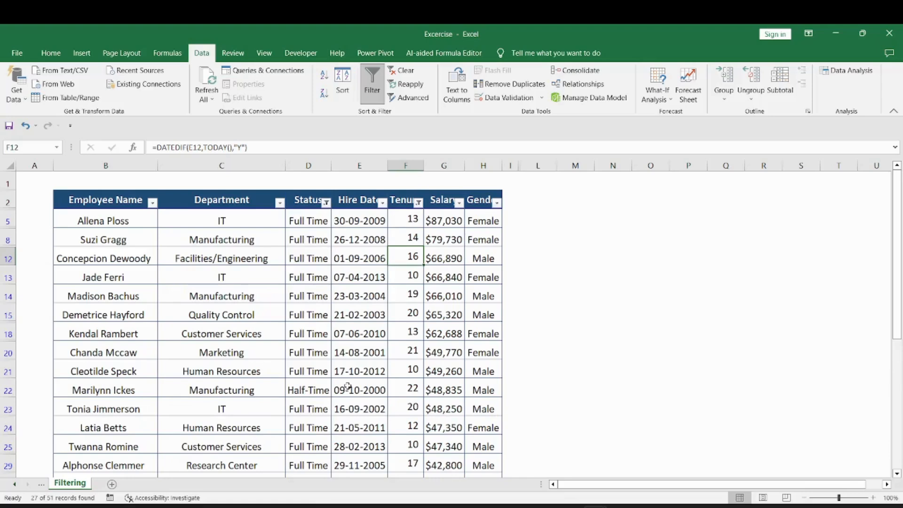
# Filter Hire Date to 'is after or equal to' 01-01-2010.
pyautogui.click(382, 203)
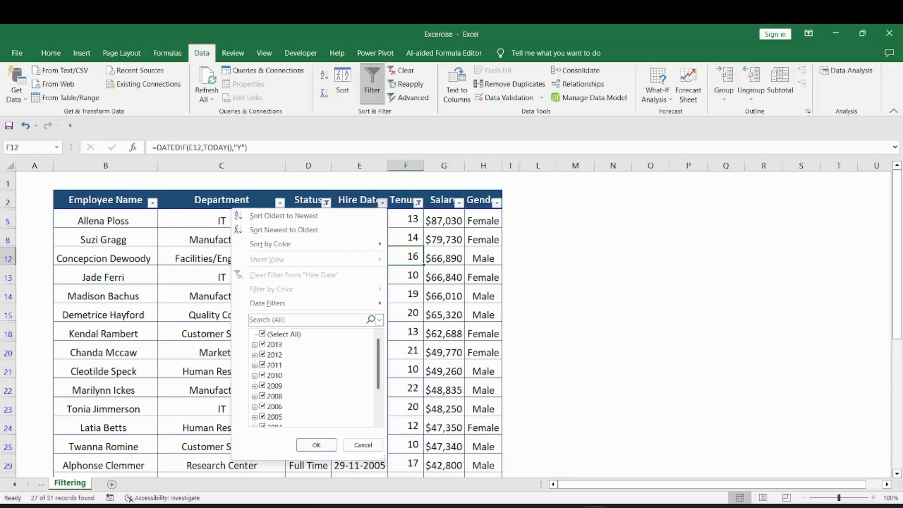
pyautogui.moveTo(272, 308)
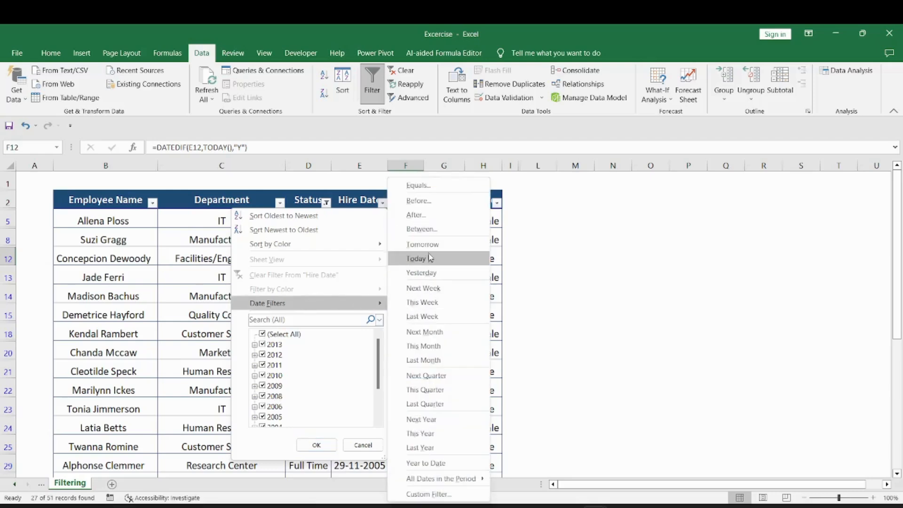
pyautogui.click(416, 215)
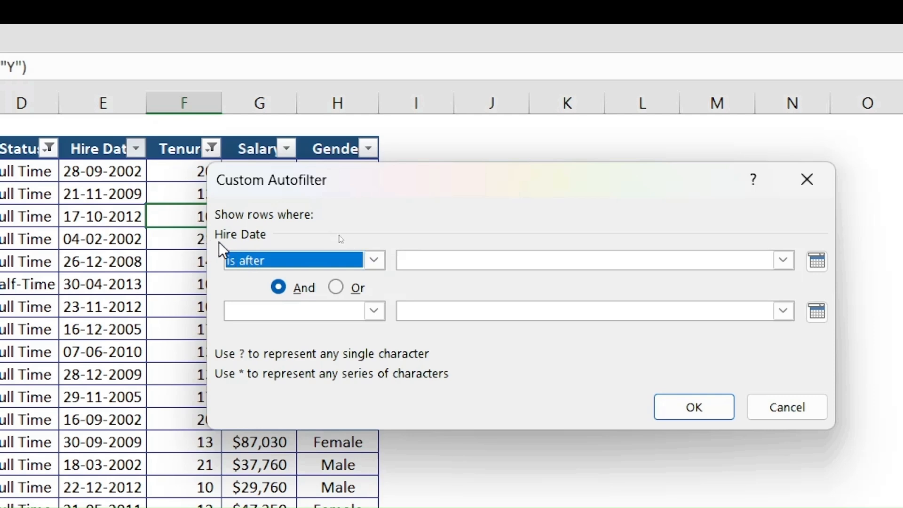
pyautogui.click(375, 260)
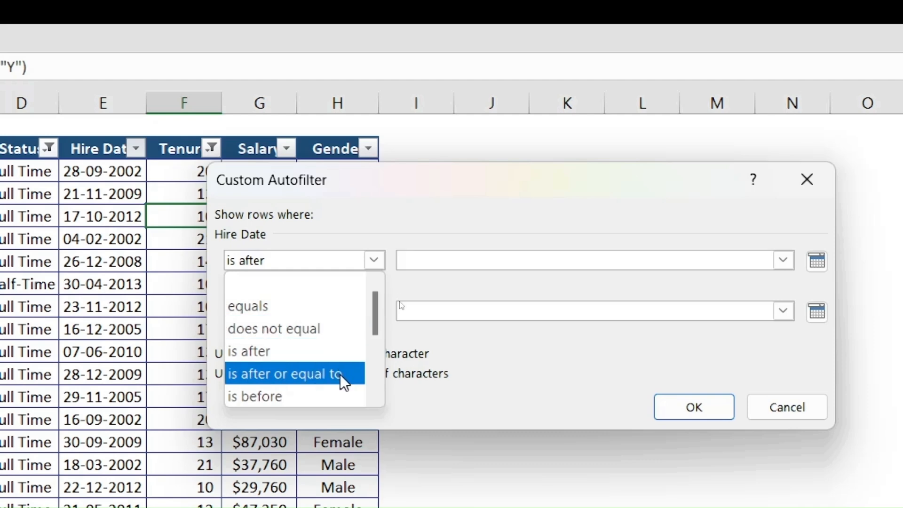
pyautogui.click(283, 372)
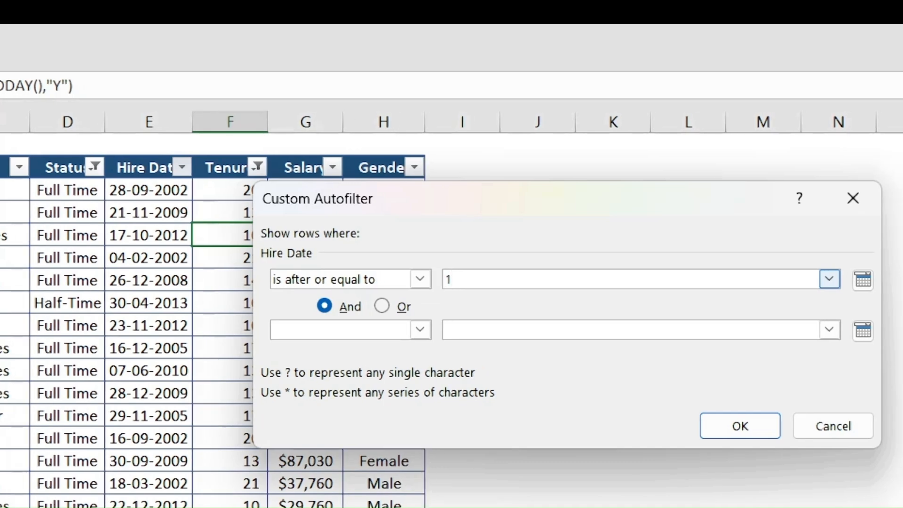
pyautogui.write('01/01/')
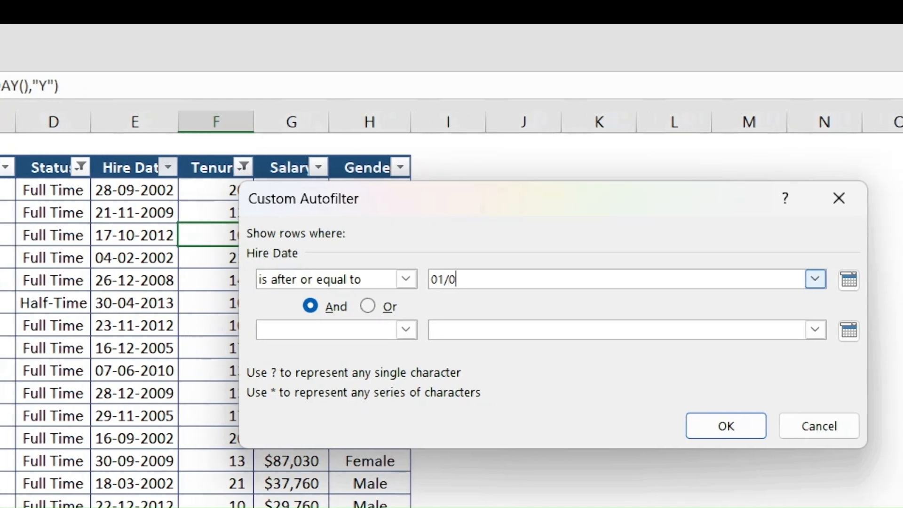
pyautogui.write('2010')
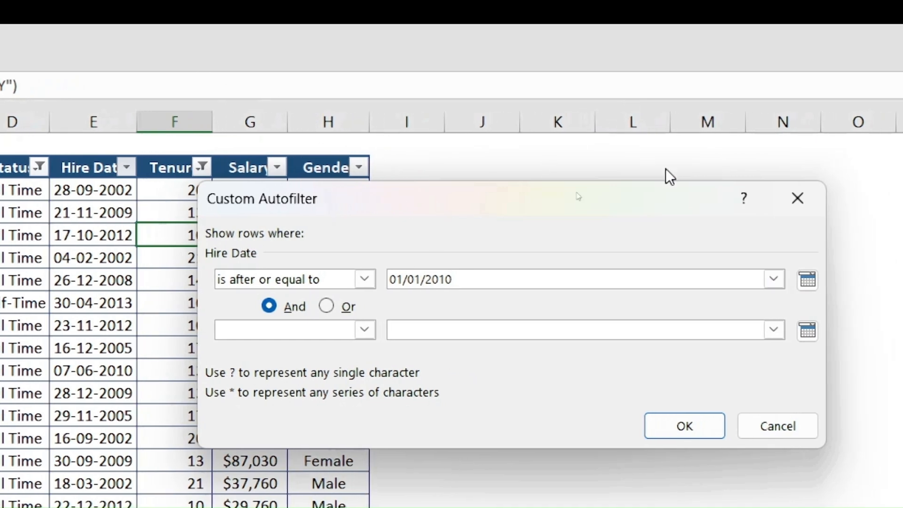
pyautogui.click(811, 285)
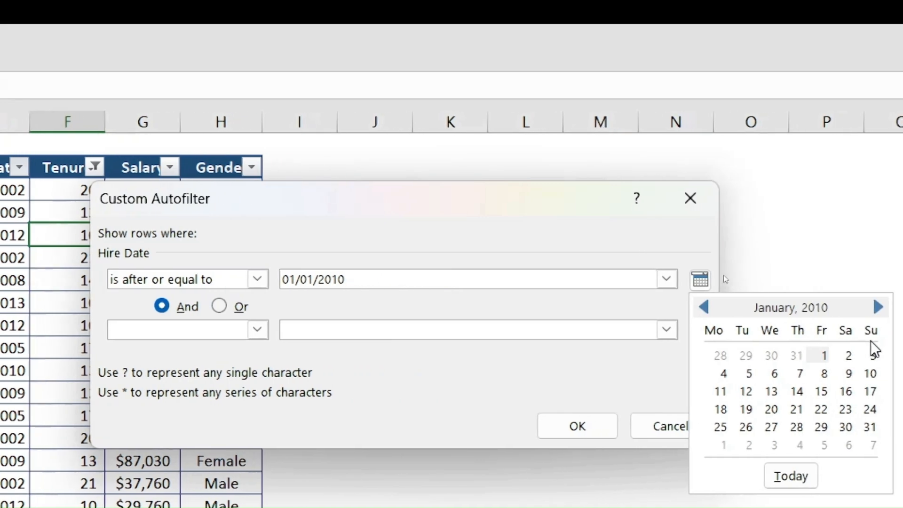
pyautogui.click(781, 355)
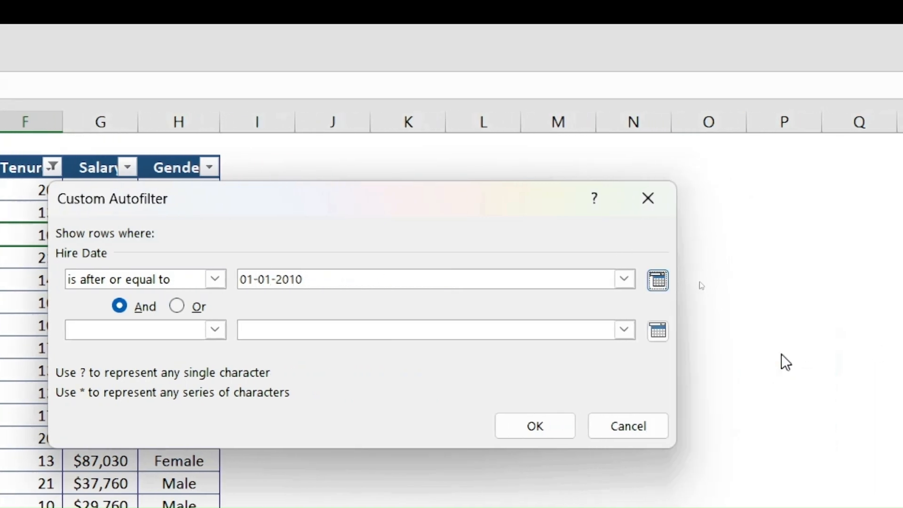
pyautogui.click(534, 428)
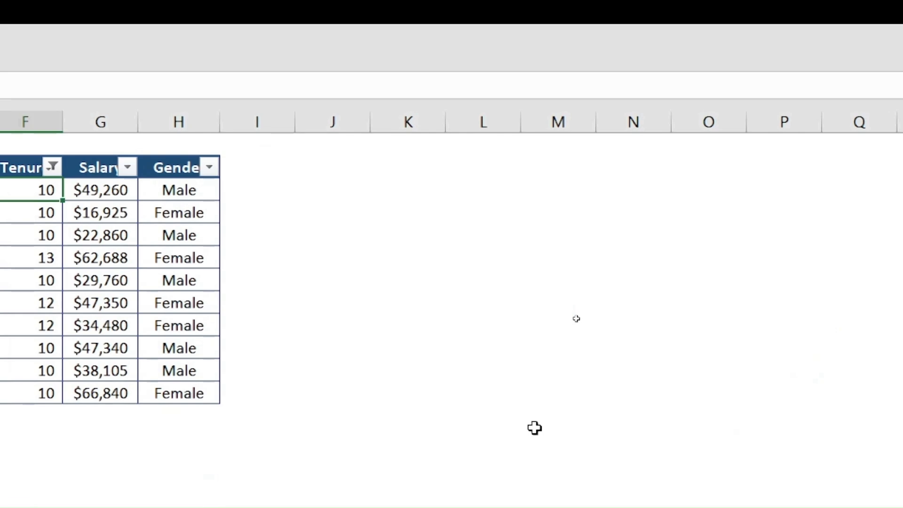
pyautogui.click(467, 258)
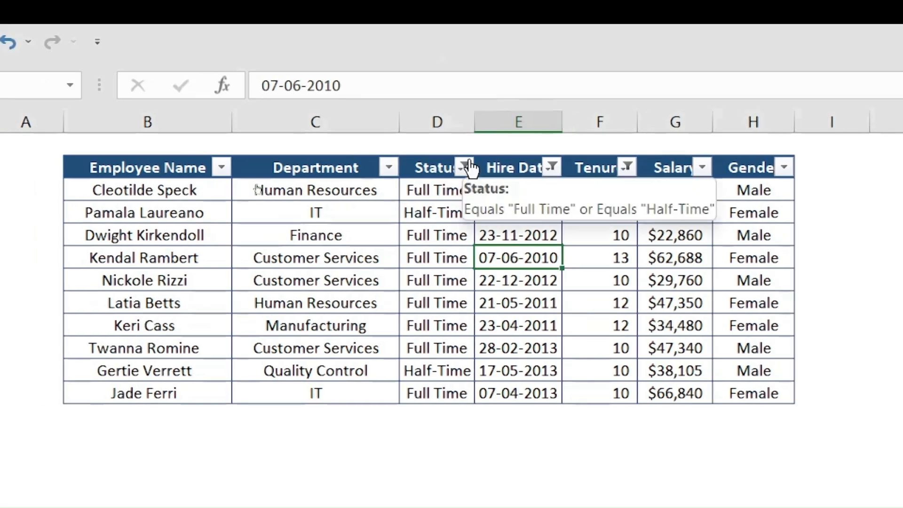
pyautogui.click(466, 168)
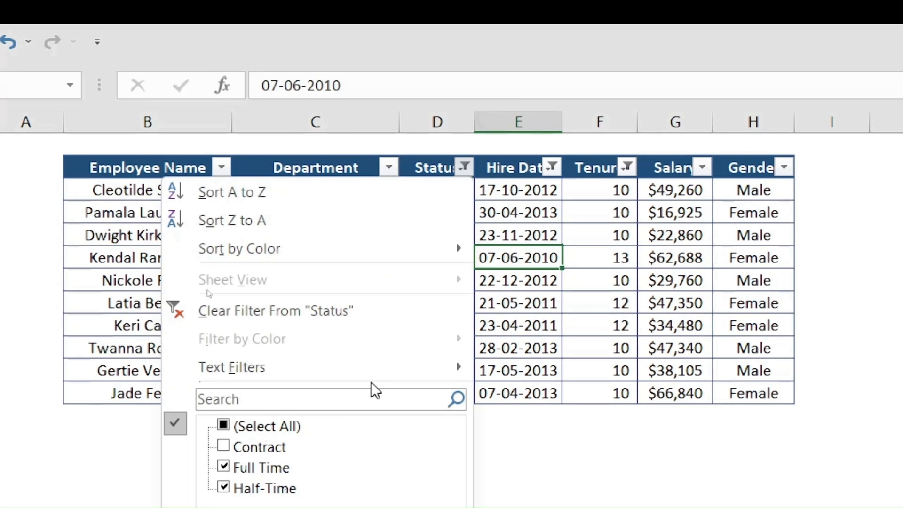
pyautogui.click(467, 163)
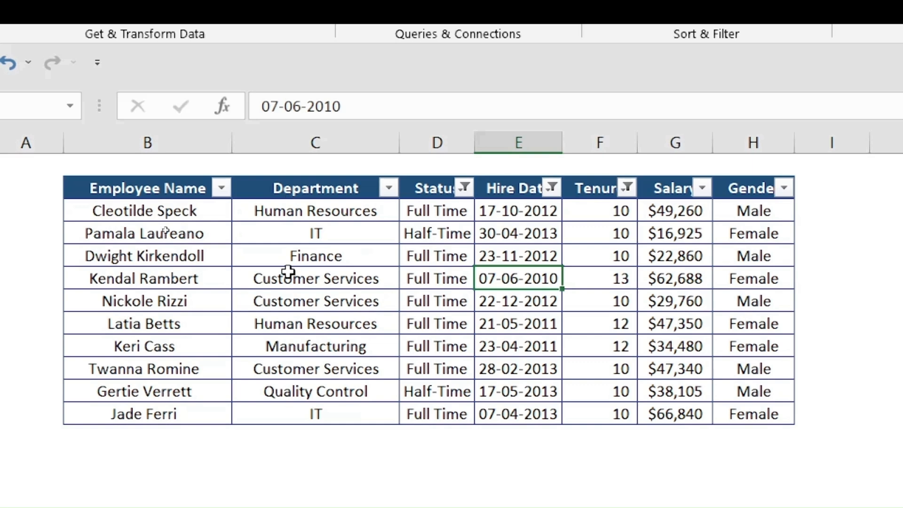
# Clear all filters and turn Filter off so Contract and Hourly staff reappear.
pyautogui.moveTo(628, 197)
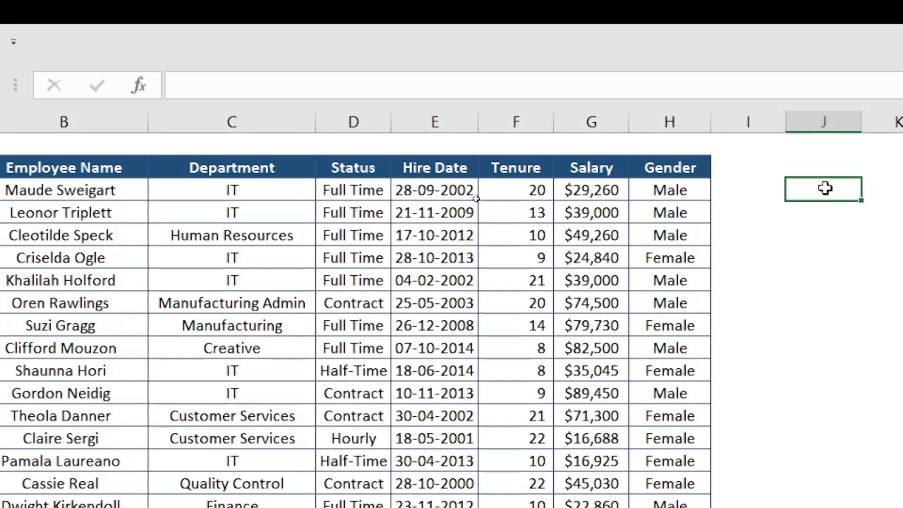
# Enter =FIND("a",B3) in J3 to get the position 2.
pyautogui.write('=')
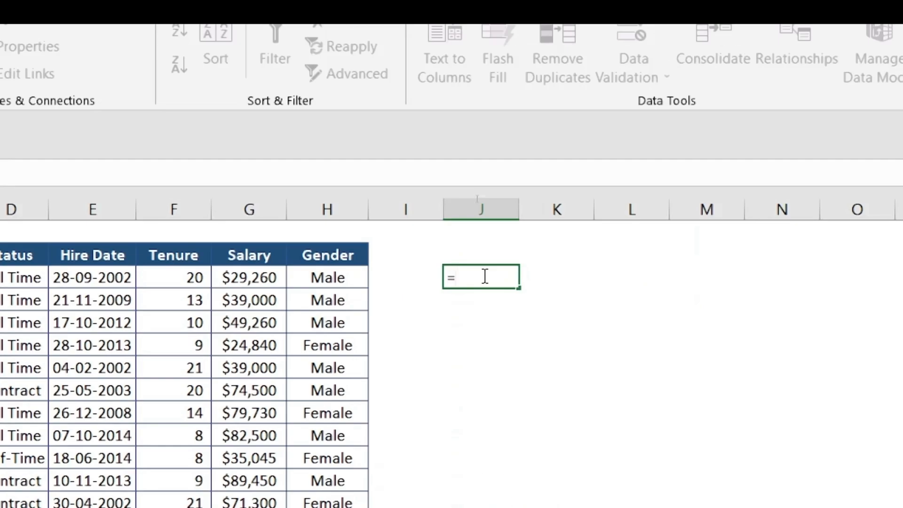
pyautogui.write('find')
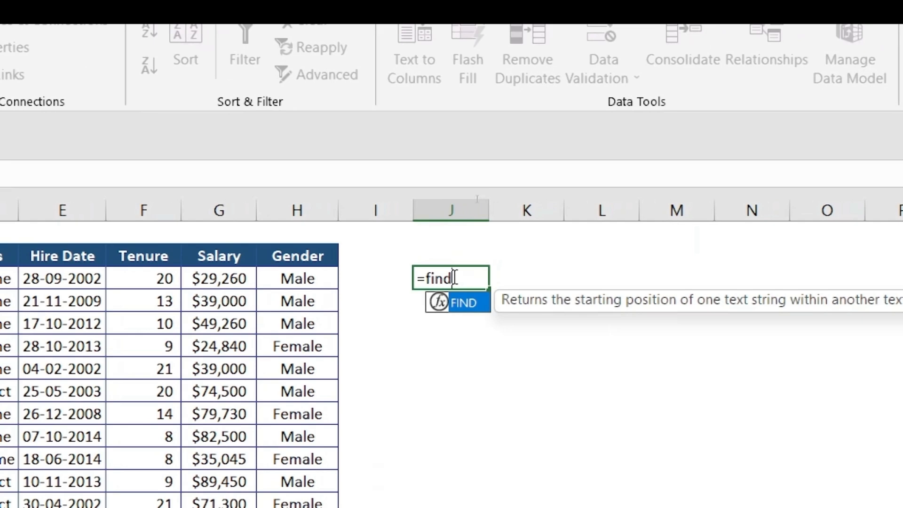
pyautogui.press('Tab')
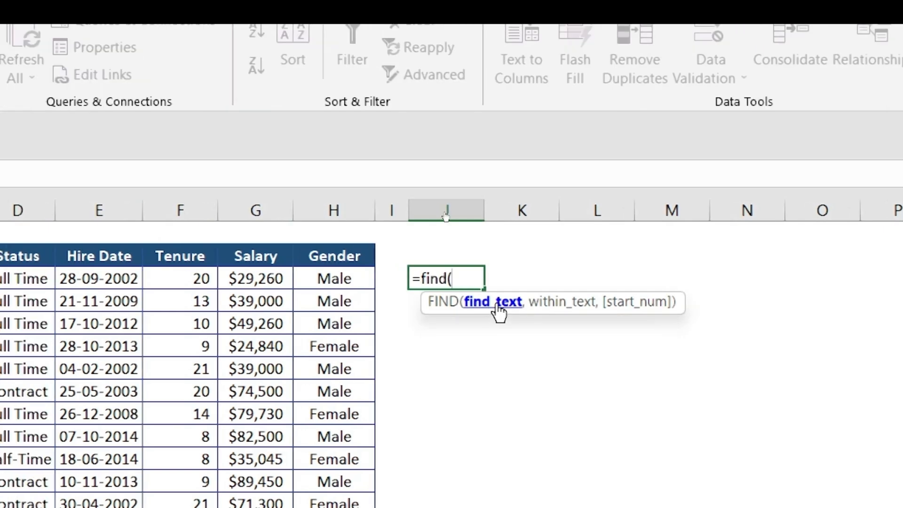
pyautogui.write('"')
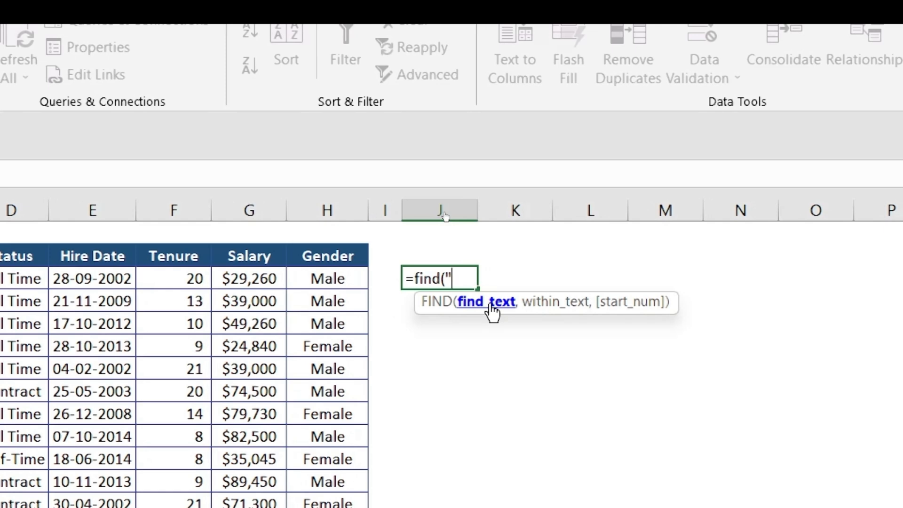
pyautogui.write('a"')
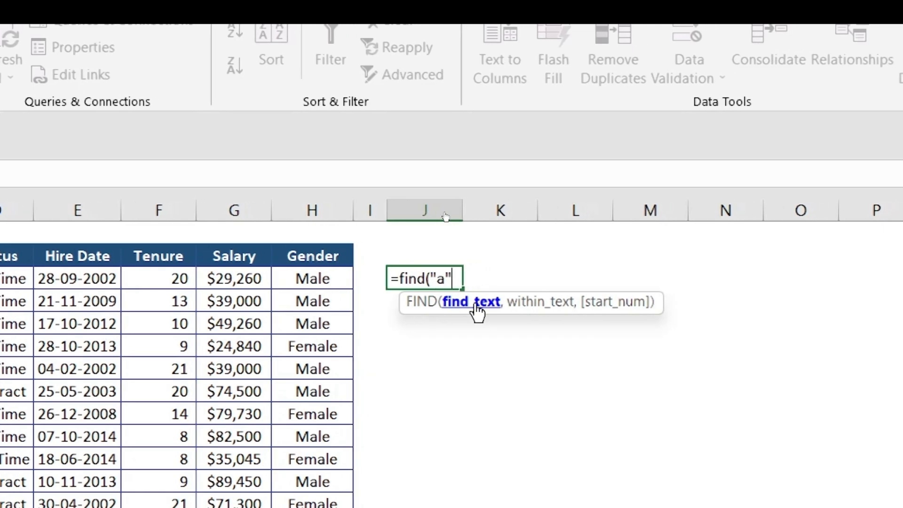
pyautogui.write(',')
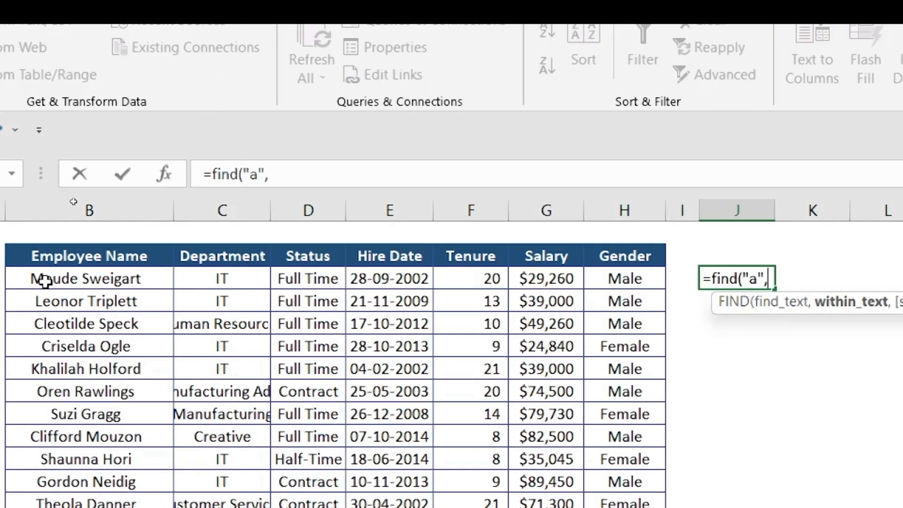
pyautogui.click(45, 281)
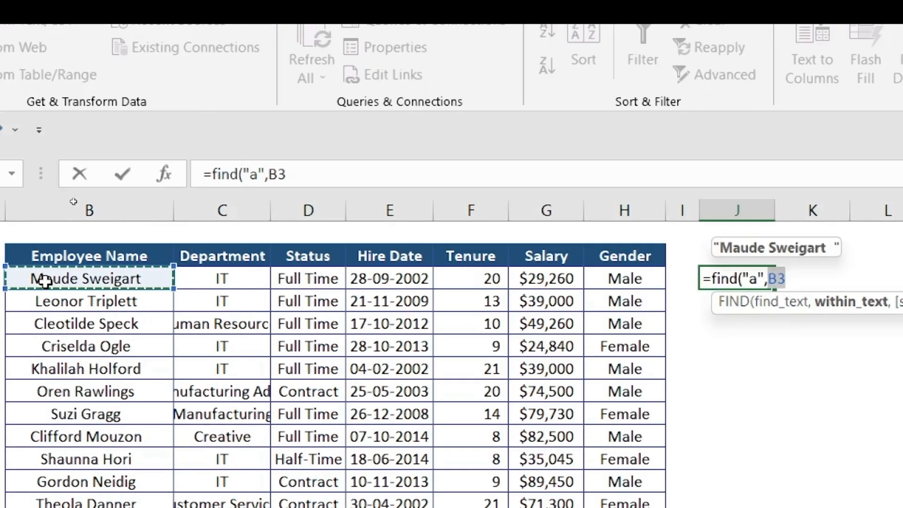
pyautogui.write(')')
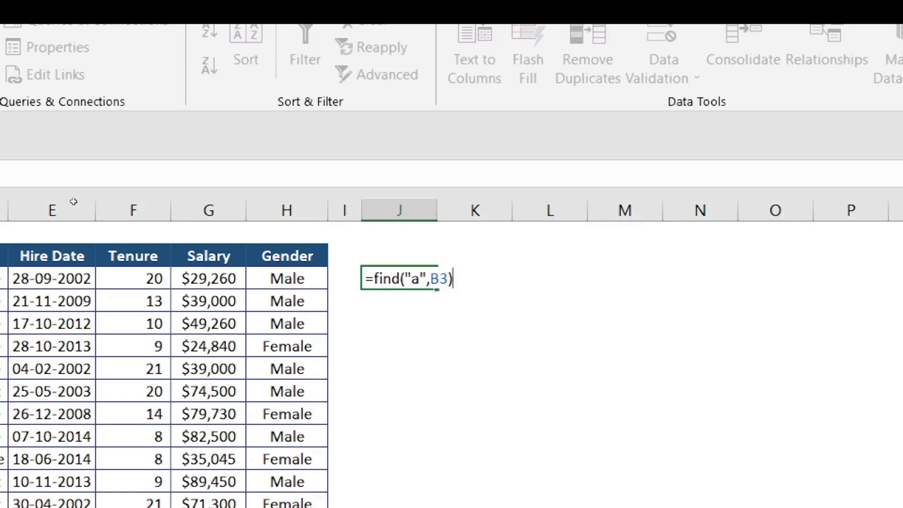
pyautogui.press('Return')
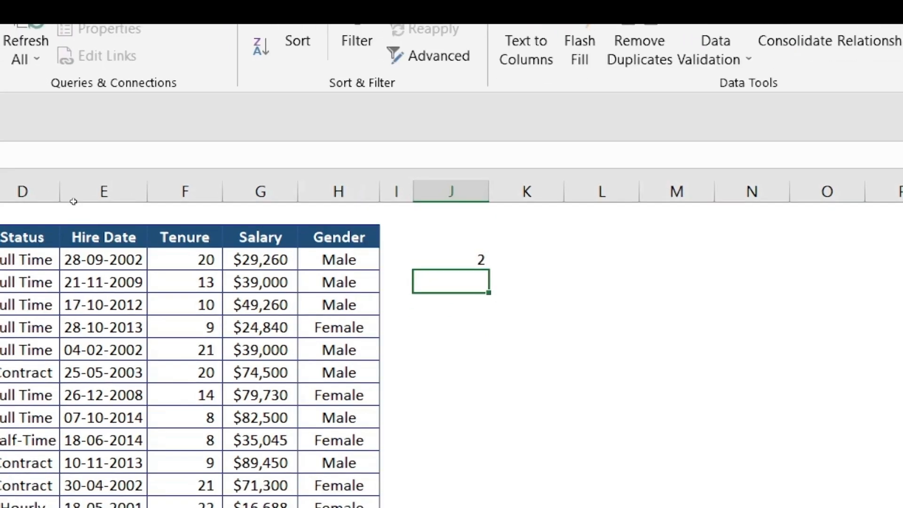
pyautogui.press('Up')
pyautogui.press('Left')
pyautogui.press('Left')
pyautogui.press('Left')
pyautogui.press('Left')
pyautogui.press('Left')
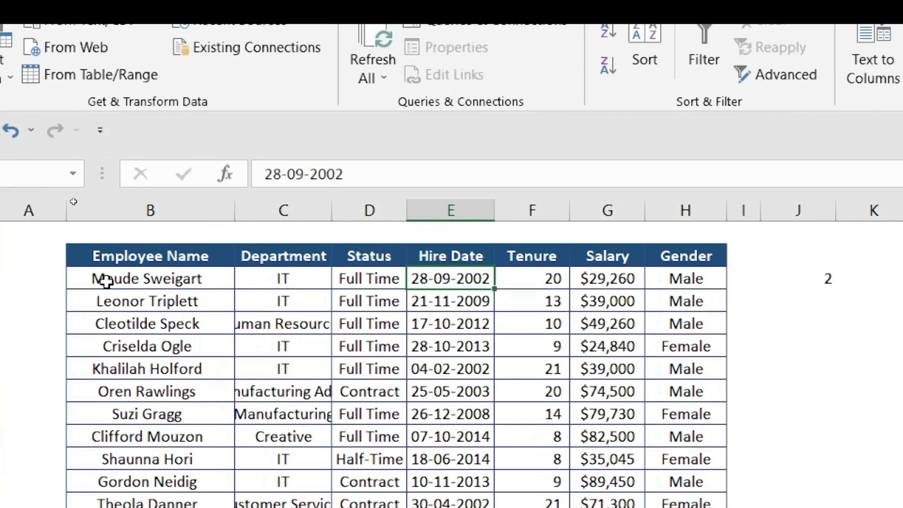
pyautogui.press('Left')
pyautogui.press('Left')
pyautogui.press('Left')
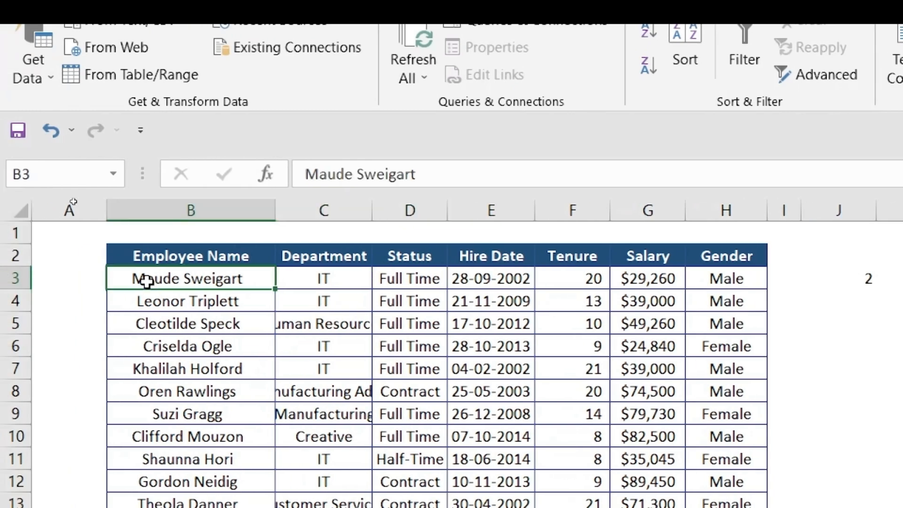
# Enter =FIND(0,G4) in J4 to locate the digit 0 in the salary, returning 3.
pyautogui.click(845, 300)
pyautogui.write('=f')
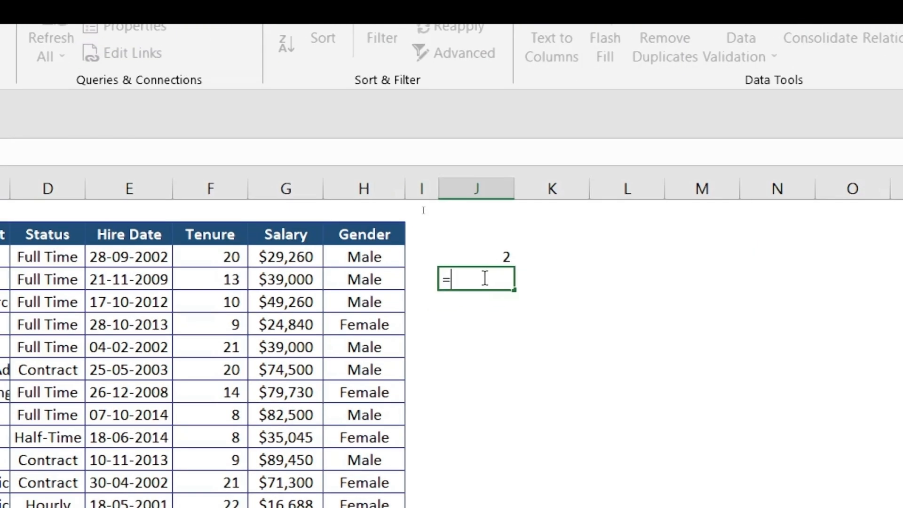
pyautogui.write('ind(')
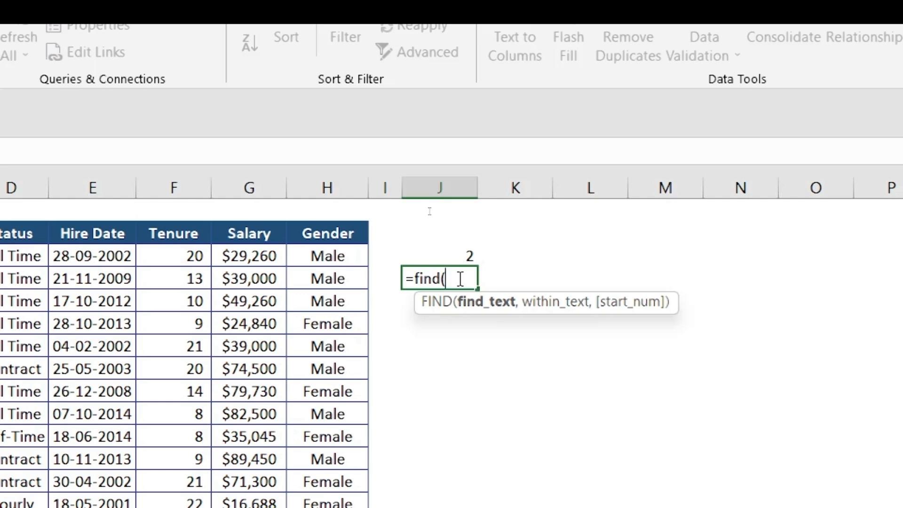
pyautogui.write('0')
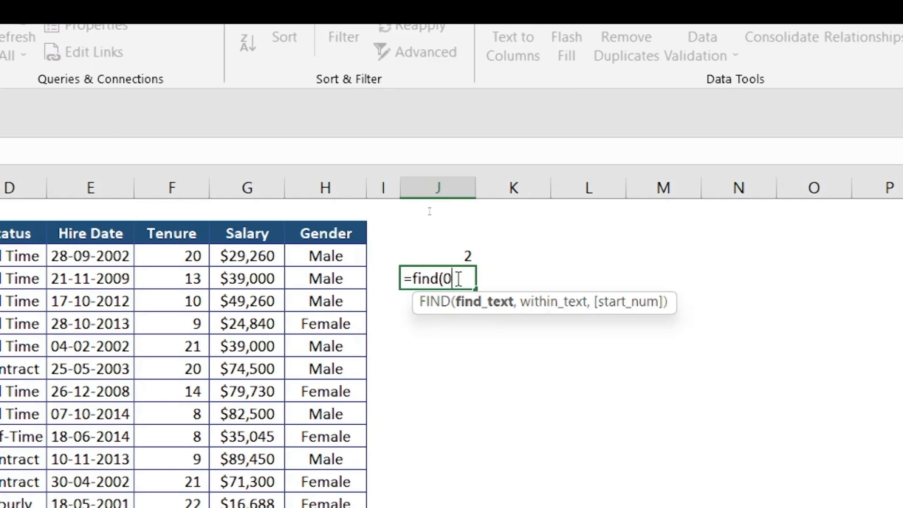
pyautogui.write(',')
pyautogui.click(242, 283)
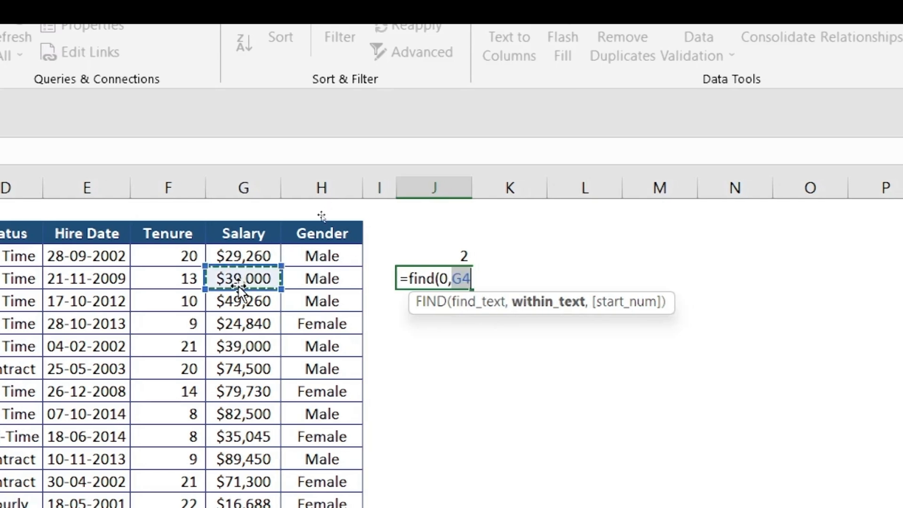
pyautogui.write(')')
pyautogui.press('Return')
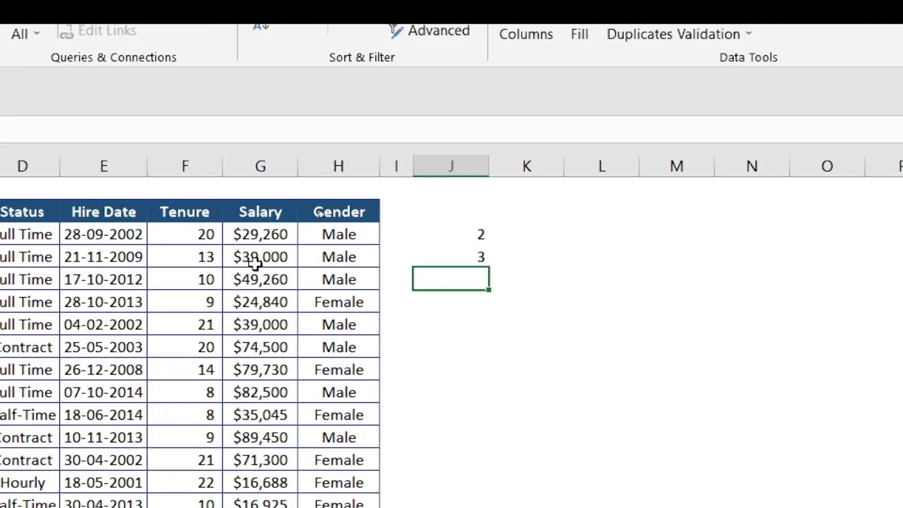
pyautogui.click(478, 258)
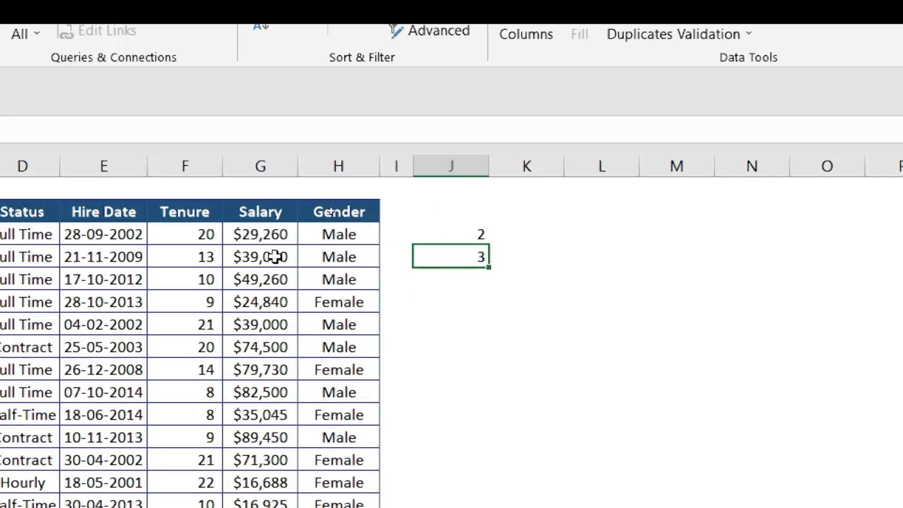
# Select the FIND result cells J3:J4 to clear them.
pyautogui.moveTo(463, 233); pyautogui.dragTo(466, 254)
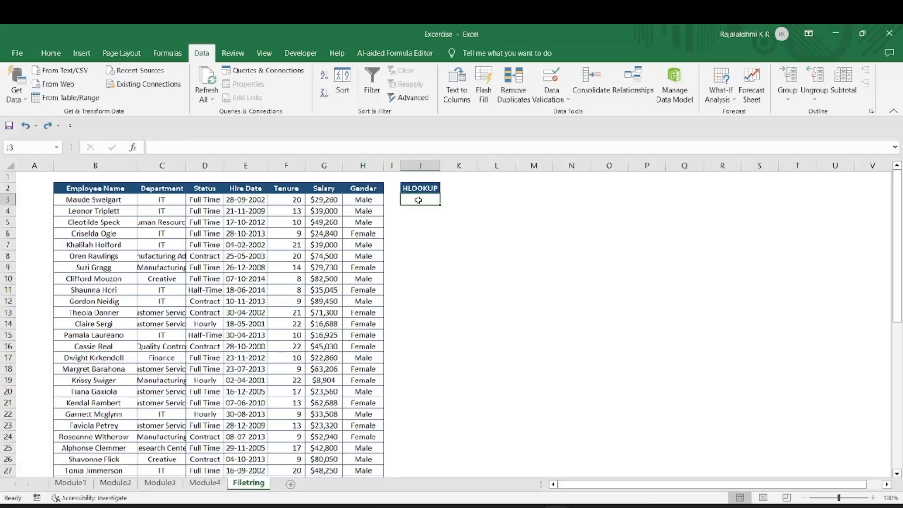
pyautogui.click(321, 199)
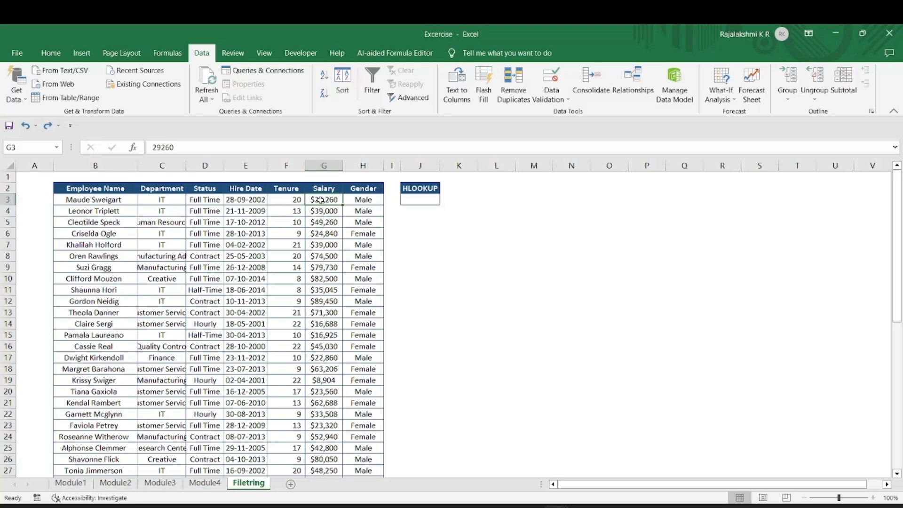
pyautogui.hotkey('ctrl', 'shift', 'Down')
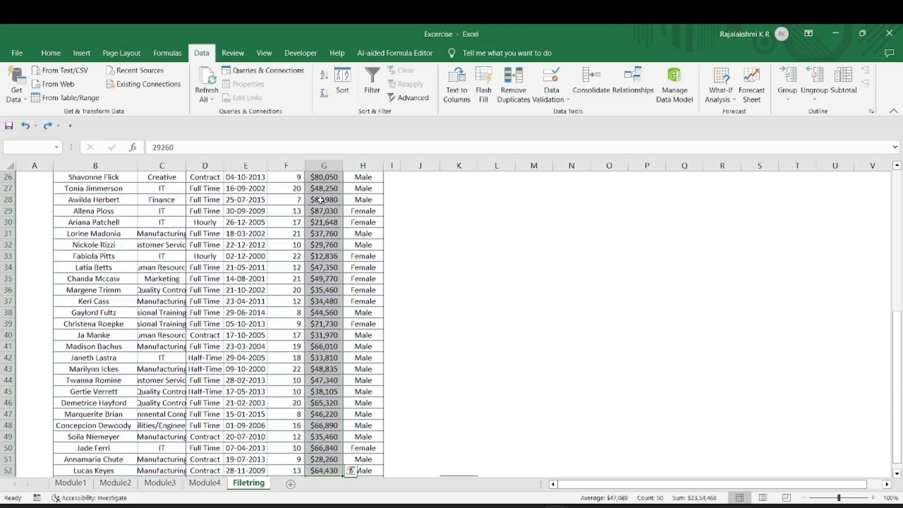
pyautogui.click(322, 96)
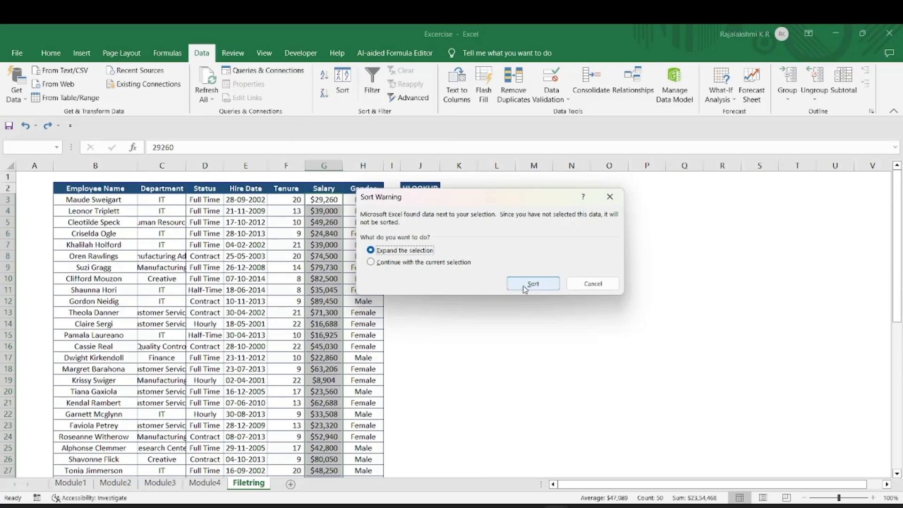
pyautogui.click(523, 284)
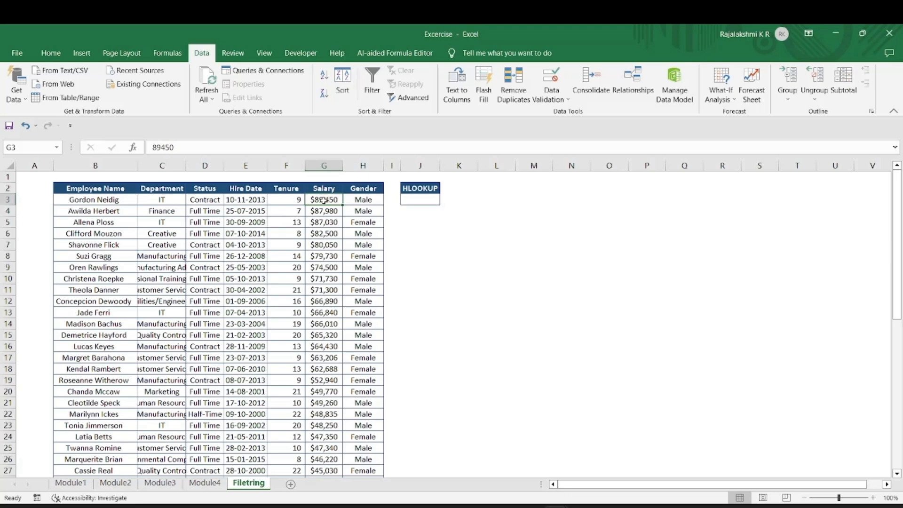
pyautogui.press('Left')
pyautogui.press('Left')
pyautogui.press('Left')
pyautogui.press('Left')
pyautogui.press('Left')
pyautogui.press('Left')
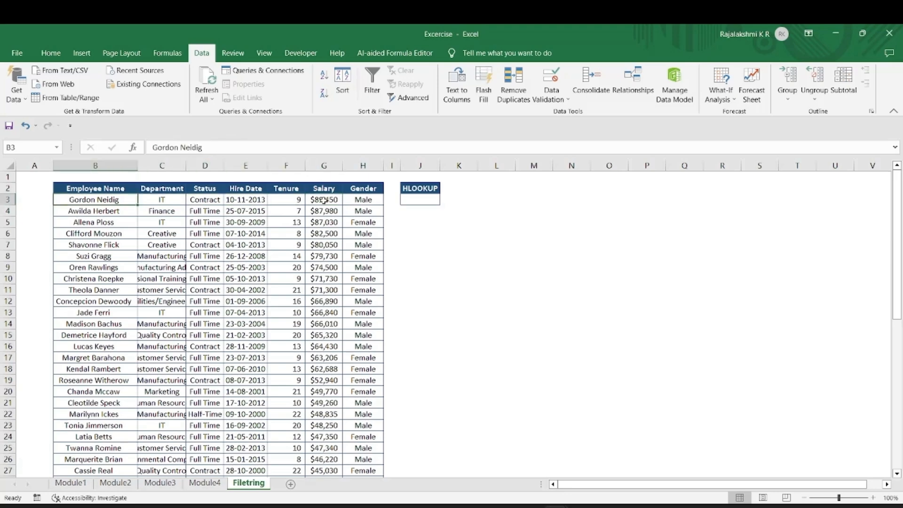
pyautogui.press('Right')
pyautogui.press('Right')
pyautogui.press('Right')
pyautogui.press('Right')
pyautogui.press('Right')
pyautogui.press('Right')
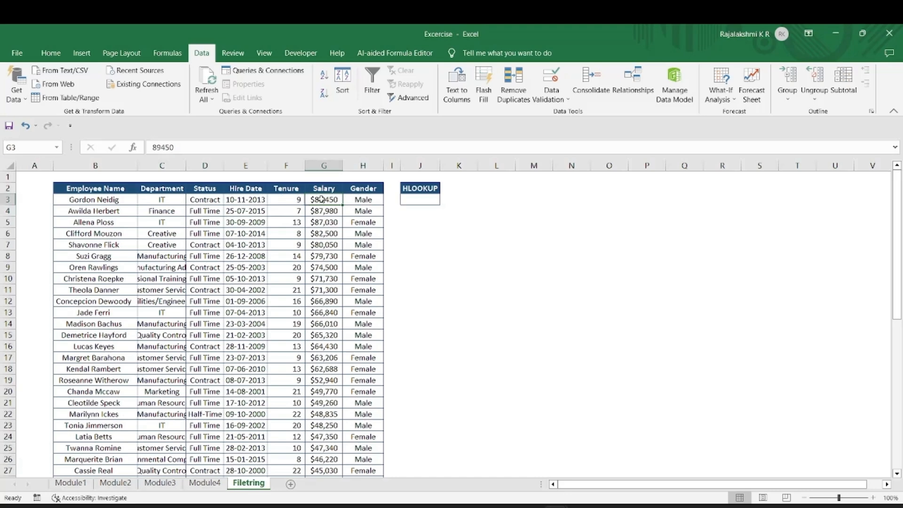
pyautogui.moveTo(321, 199); pyautogui.dragTo(321, 342)
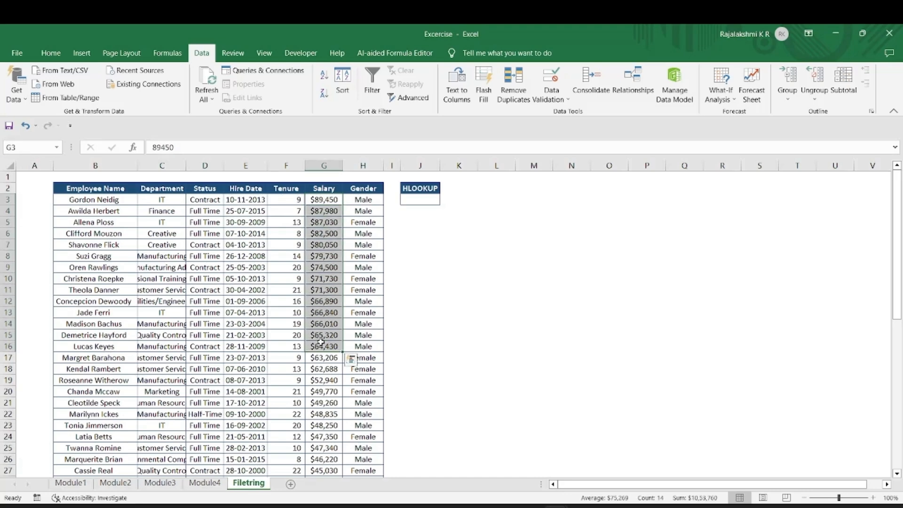
pyautogui.click(411, 200)
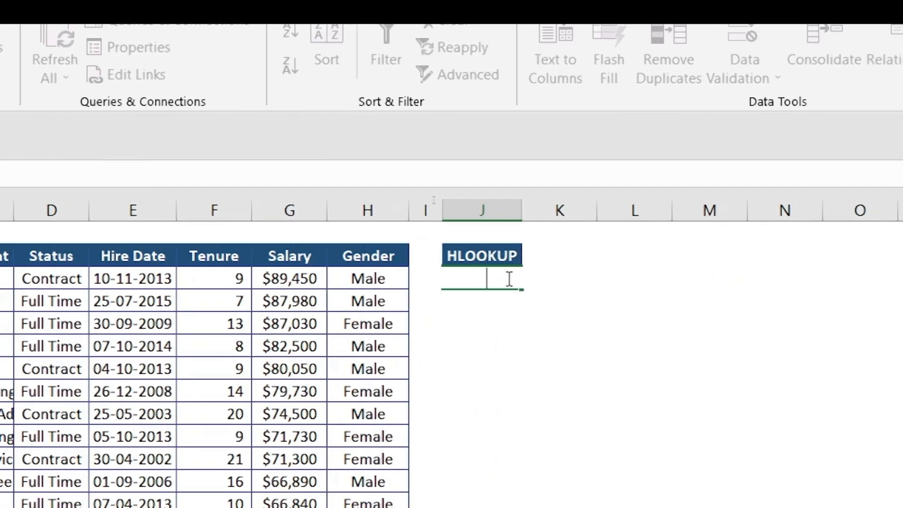
# Enter =HLOOKUP(G3,B3:H53,5,0) in J3 so it returns $80,050.
pyautogui.write('=H')
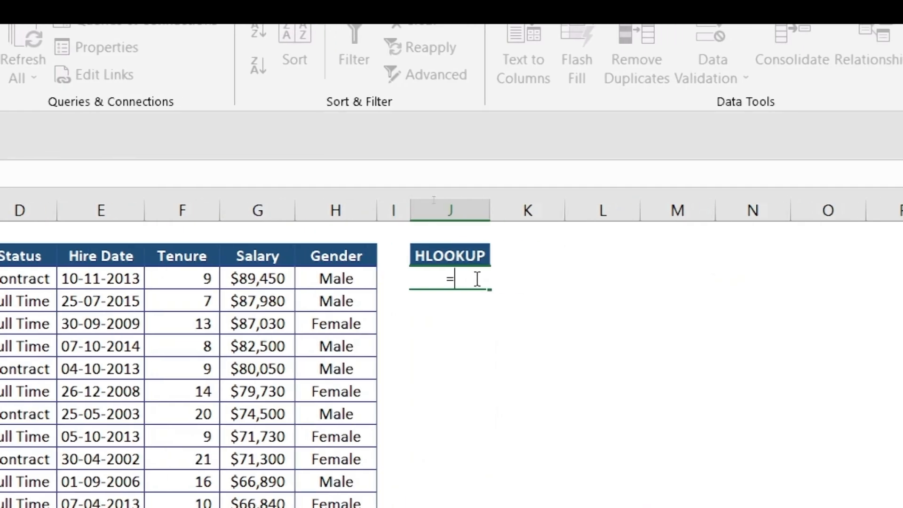
pyautogui.write('LOOKUP(')
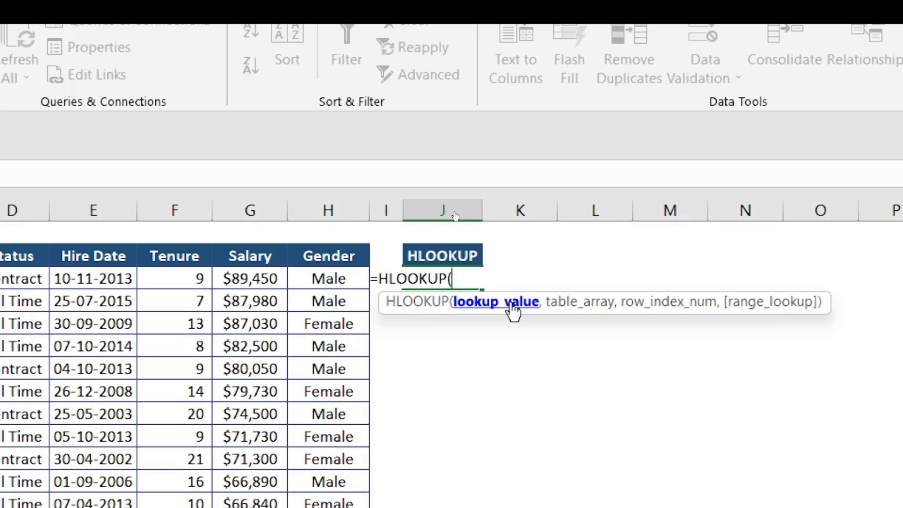
pyautogui.click(237, 278)
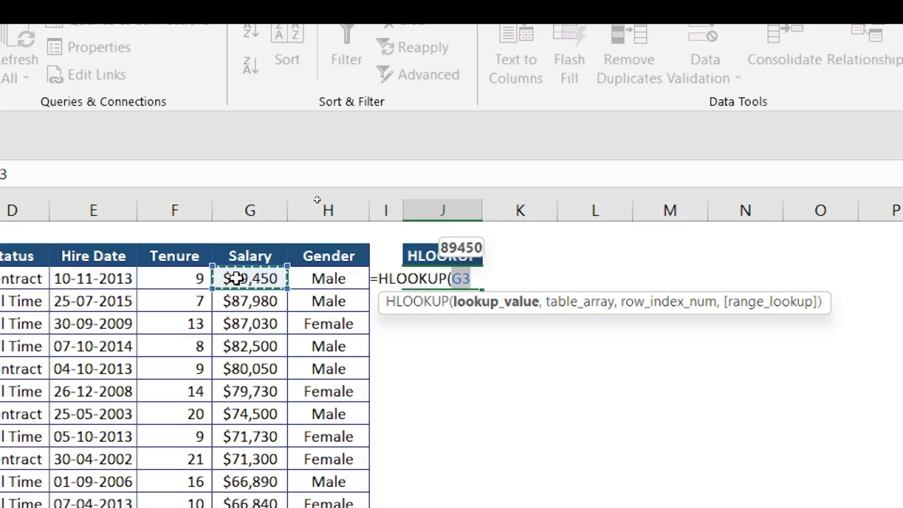
pyautogui.write(',')
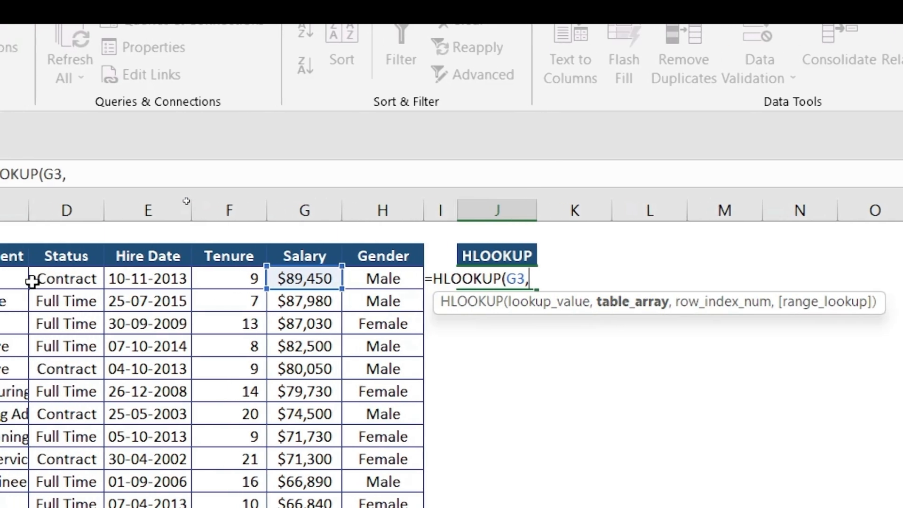
pyautogui.click(24, 276)
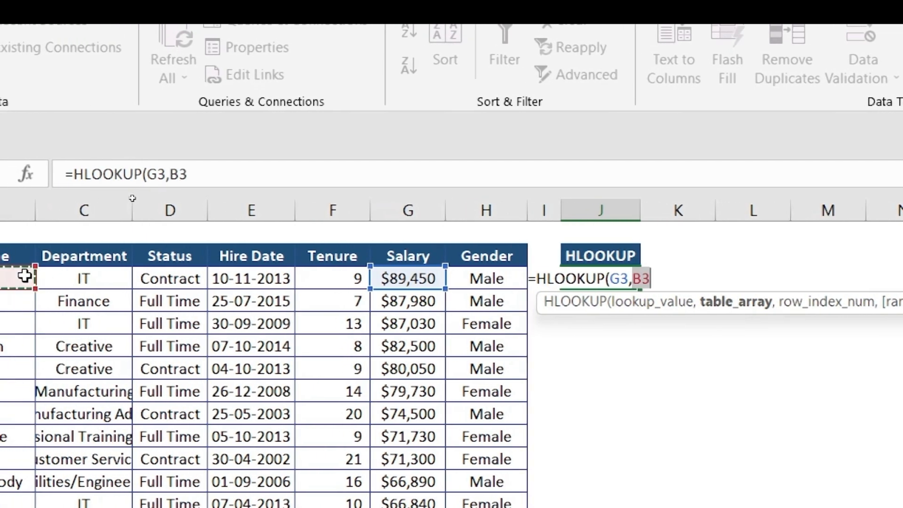
pyautogui.press('Left')
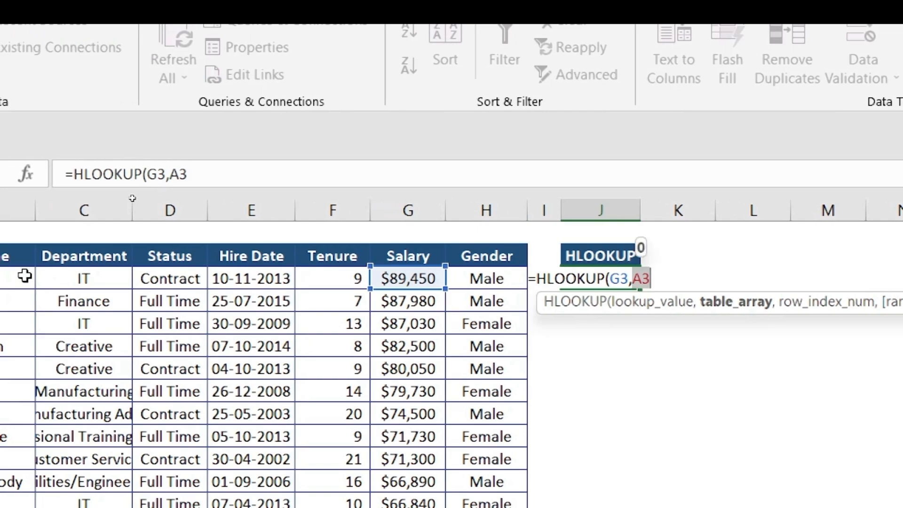
pyautogui.hotkey('ctrl', 'shift', 'Right')
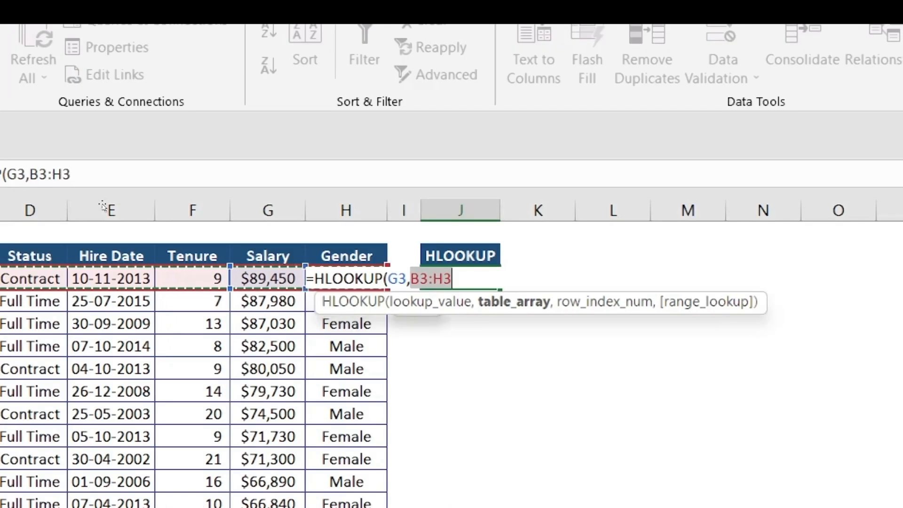
pyautogui.hotkey('ctrl', 'shift', 'Down')
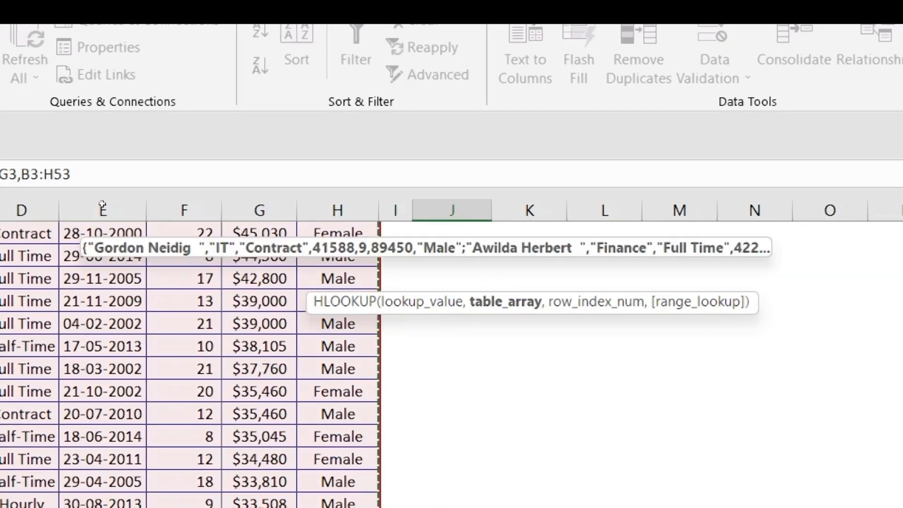
pyautogui.press('F2')
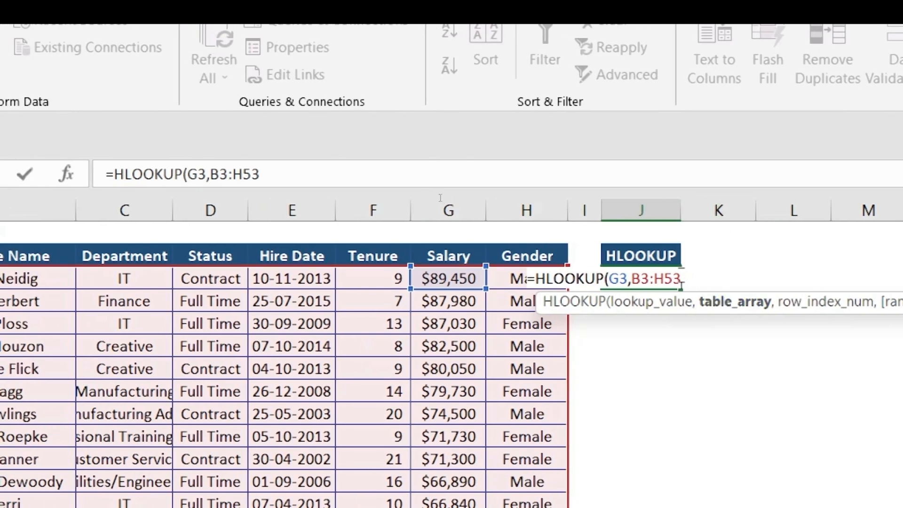
pyautogui.write(',')
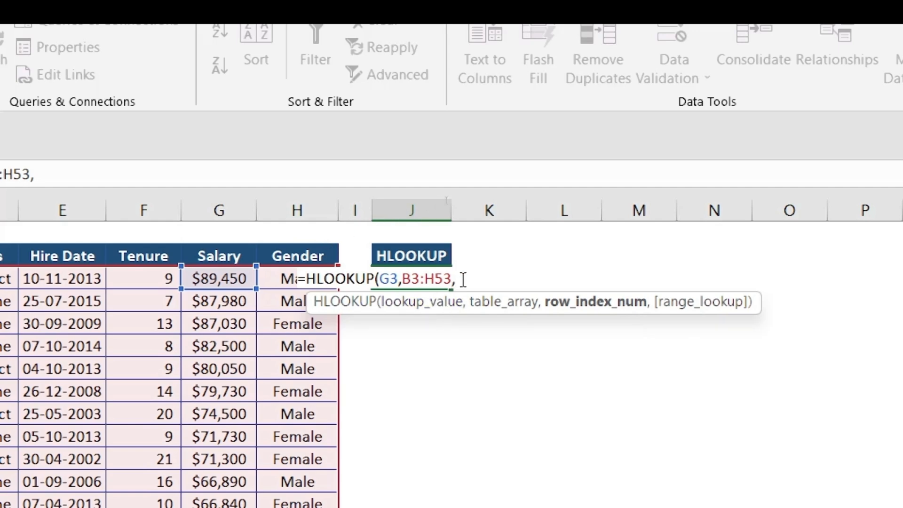
pyautogui.write('5,')
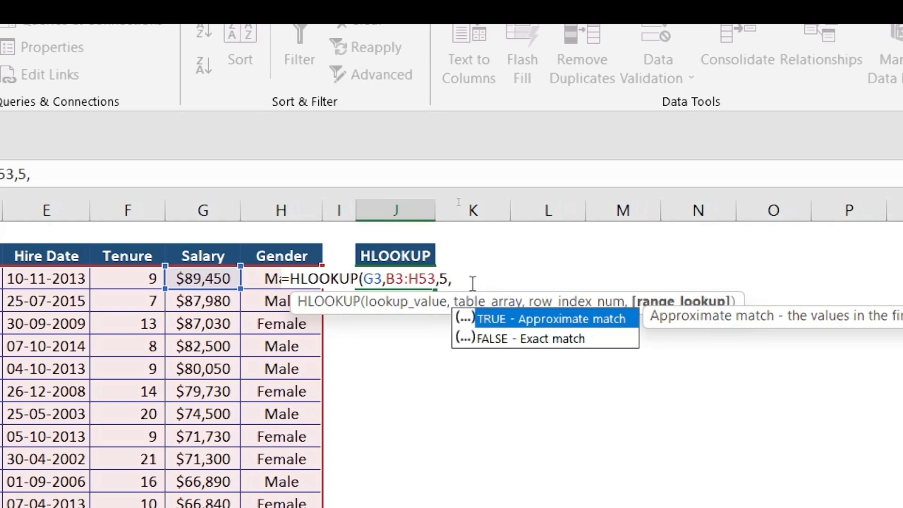
pyautogui.write('0)')
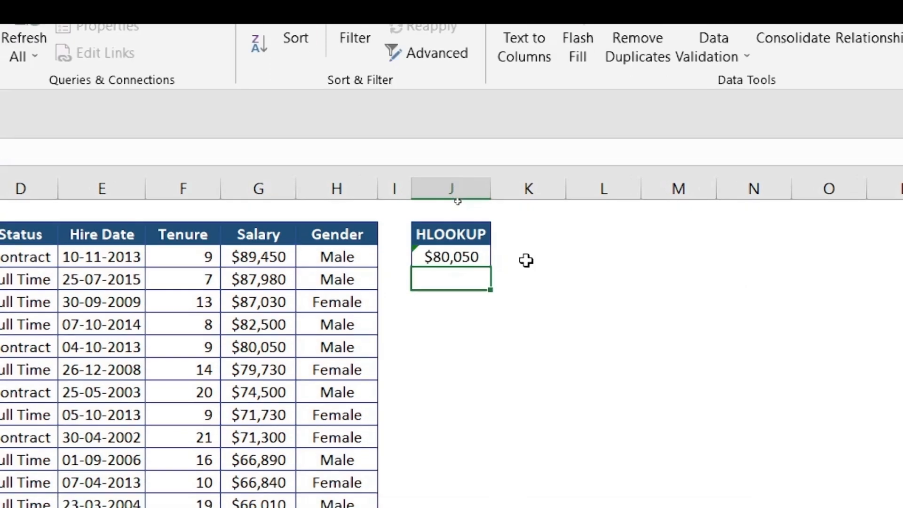
# Compare J3's $80,050 result against the Salary column, stepping down to the matching $80,050 entry.
pyautogui.click(418, 272)
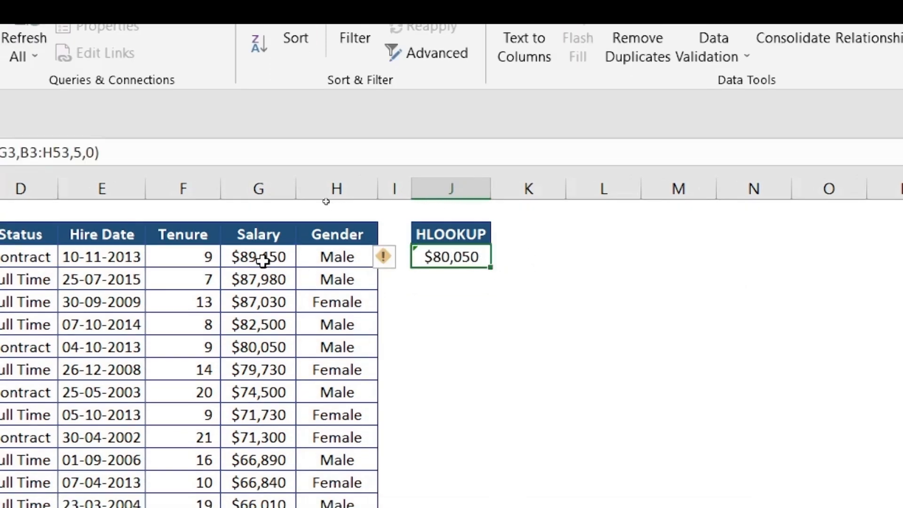
pyautogui.click(263, 257)
pyautogui.click(264, 279)
pyautogui.click(263, 301)
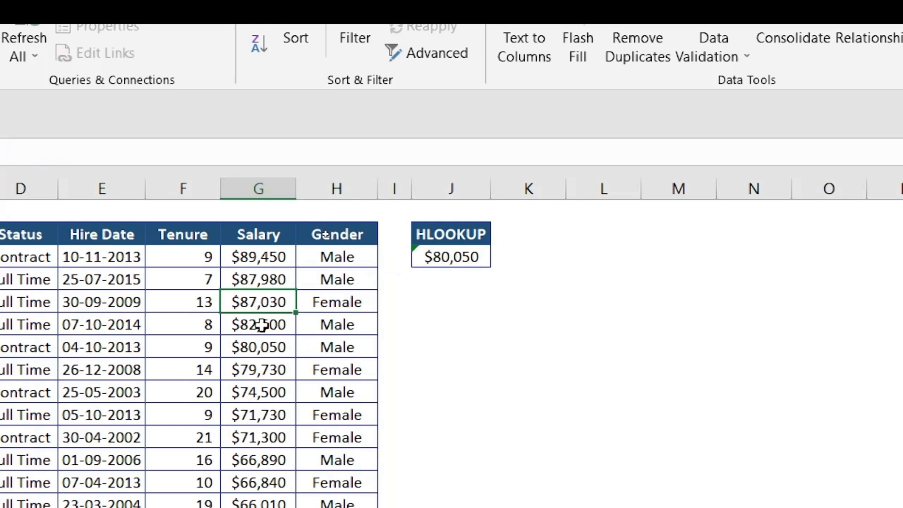
pyautogui.click(260, 325)
pyautogui.click(259, 344)
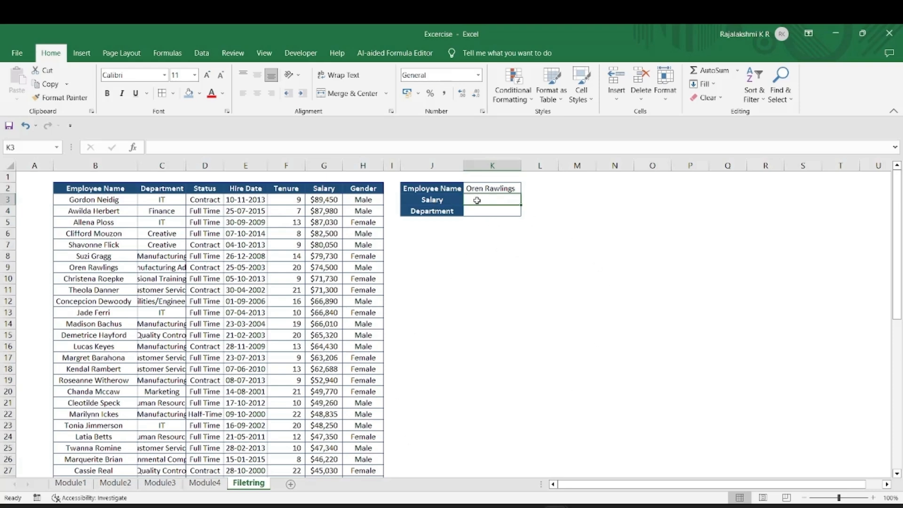
# Start an XLOOKUP in K3 using K2 as lookup value and the Employee Name column as lookup range.
pyautogui.click(493, 188)
pyautogui.click(489, 208)
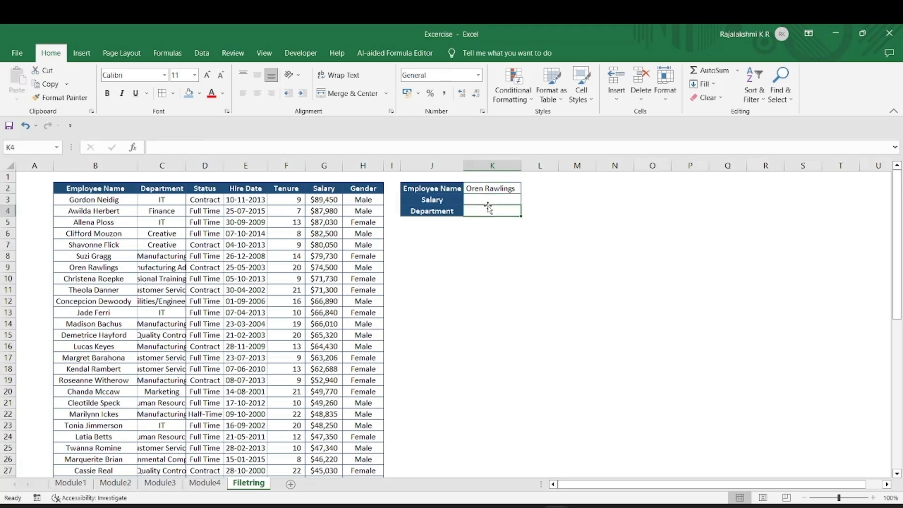
pyautogui.click(489, 199)
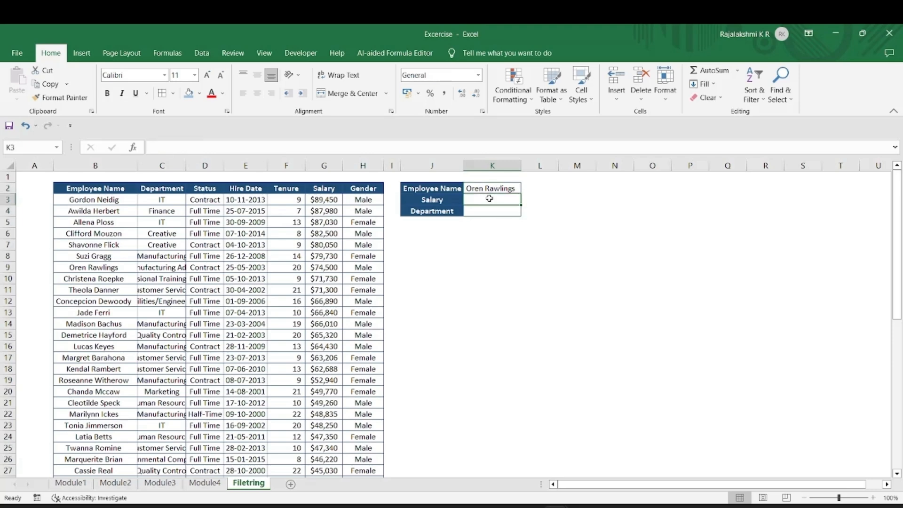
pyautogui.write('=XL')
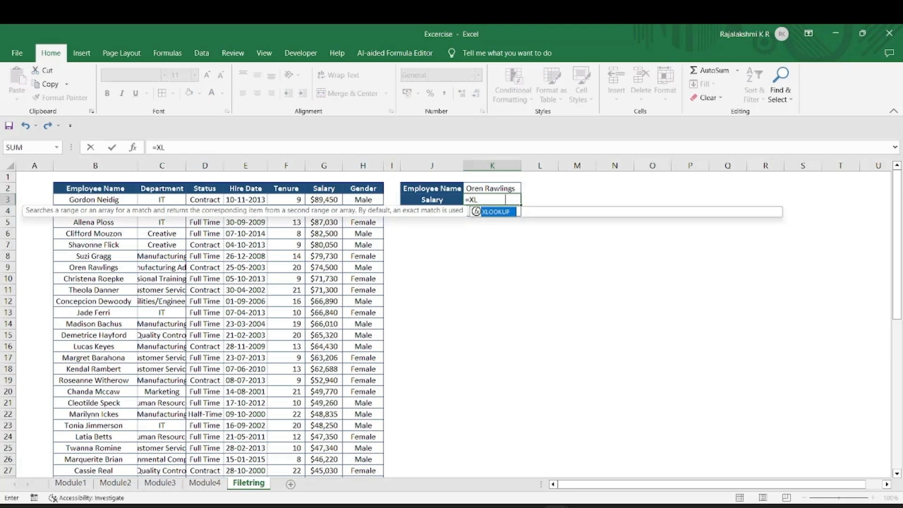
pyautogui.doubleClick(510, 211)
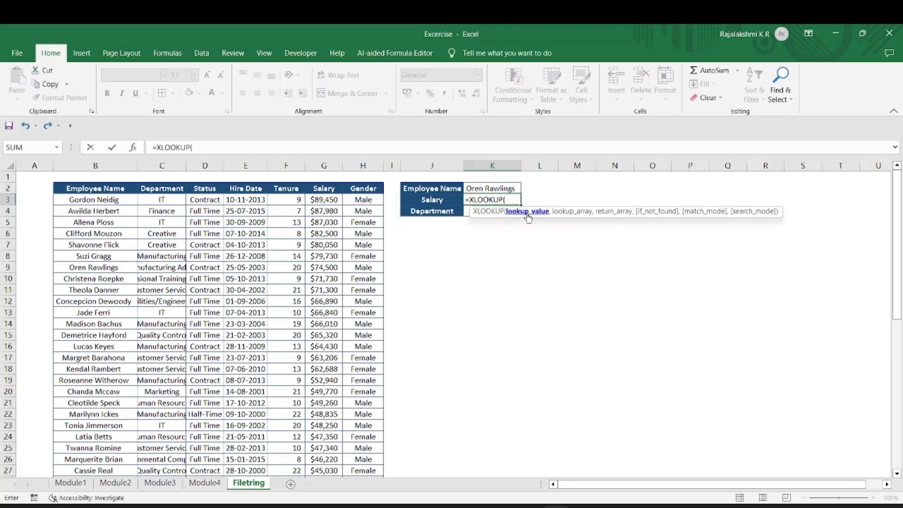
pyautogui.click(500, 188)
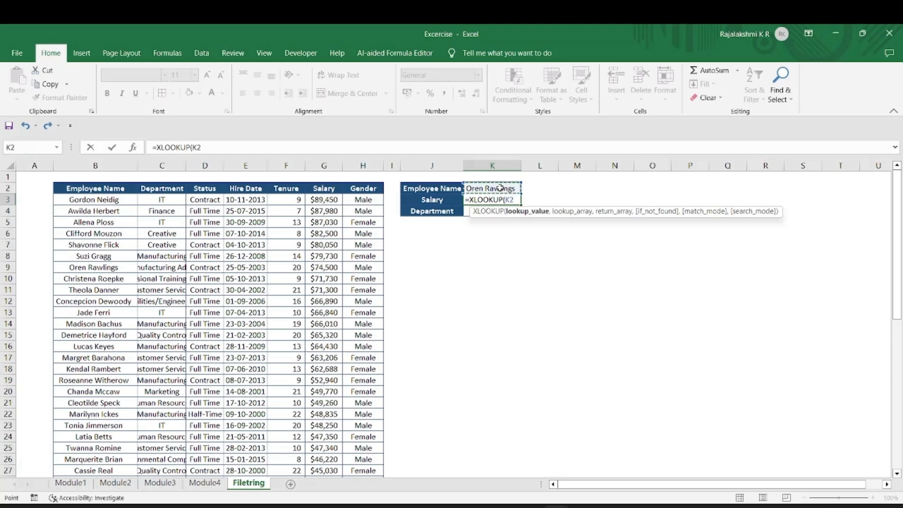
pyautogui.write(',')
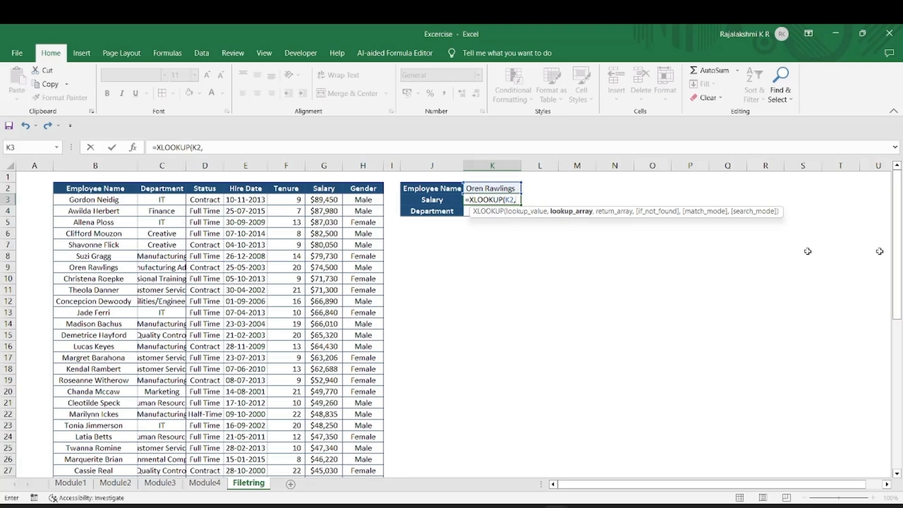
pyautogui.click(79, 202)
pyautogui.moveTo(79, 201); pyautogui.dragTo(75, 439)
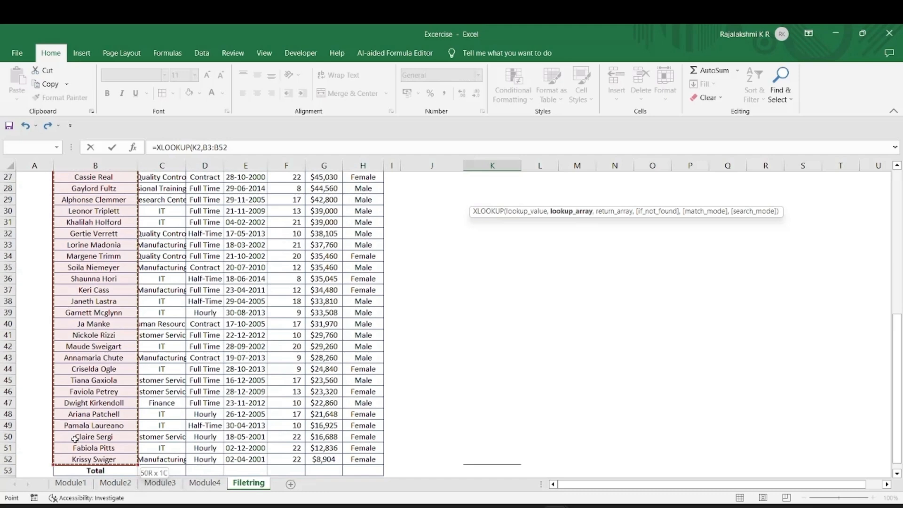
# Finish it as =XLOOKUP(K2,B3:B52,G3:G52,0), so K3 returns the salary 74500.
pyautogui.hotkey('ctrl', 'BackSpace')
pyautogui.write(',')
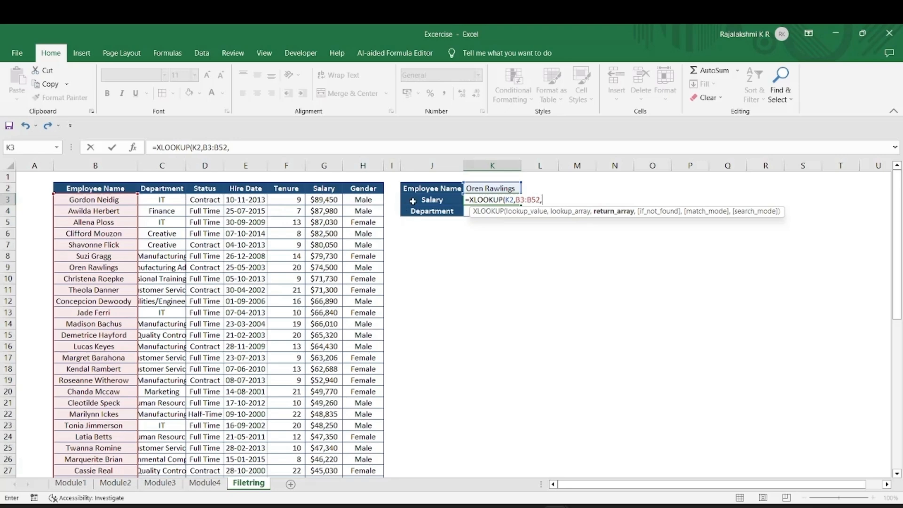
pyautogui.click(325, 199)
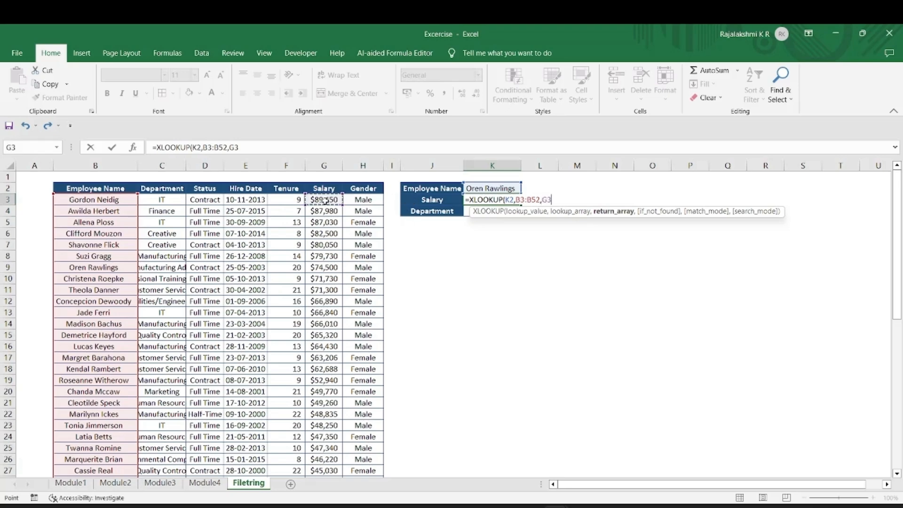
pyautogui.hotkey('ctrl', 'shift', 'Down')
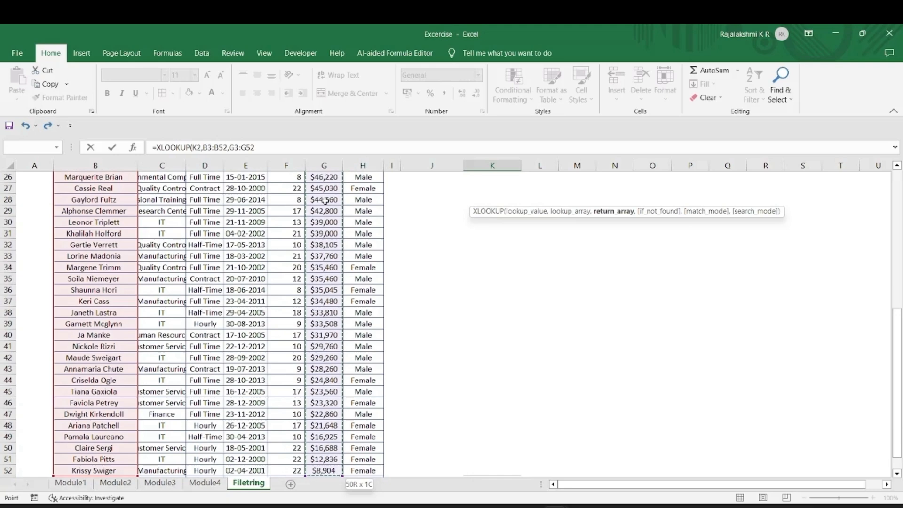
pyautogui.write(',')
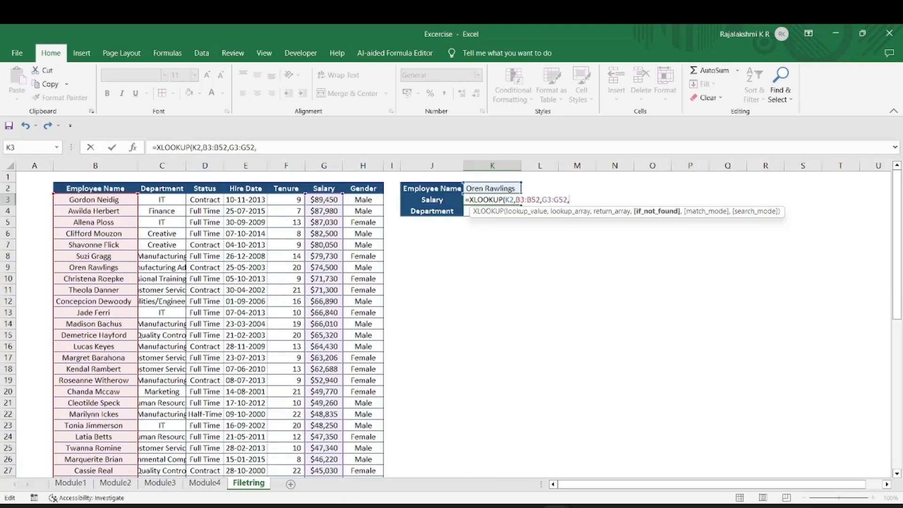
pyautogui.write('o')
pyautogui.press('BackSpace')
pyautogui.write('0)')
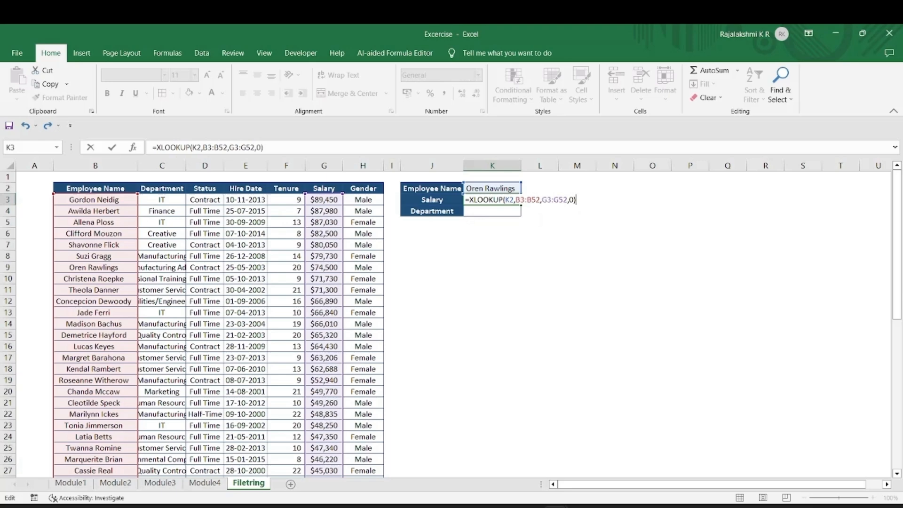
pyautogui.press('Return')
pyautogui.click(488, 188)
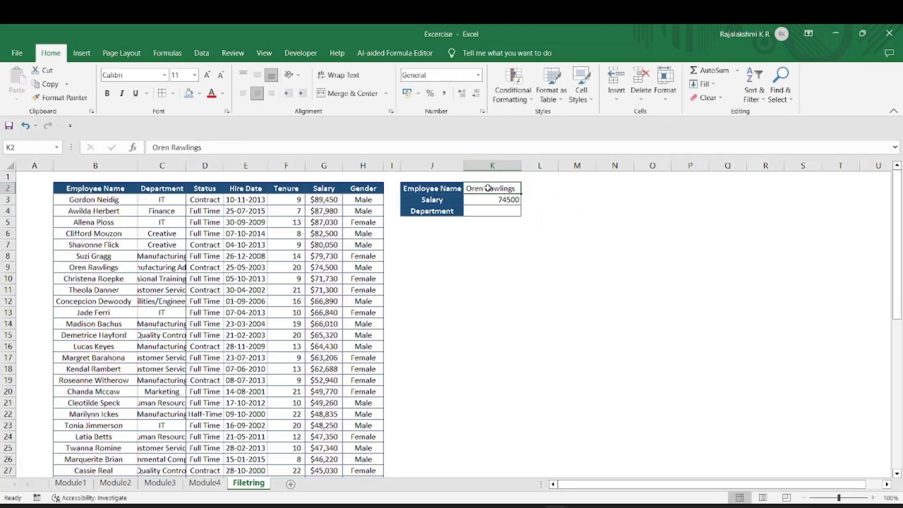
pyautogui.click(131, 267)
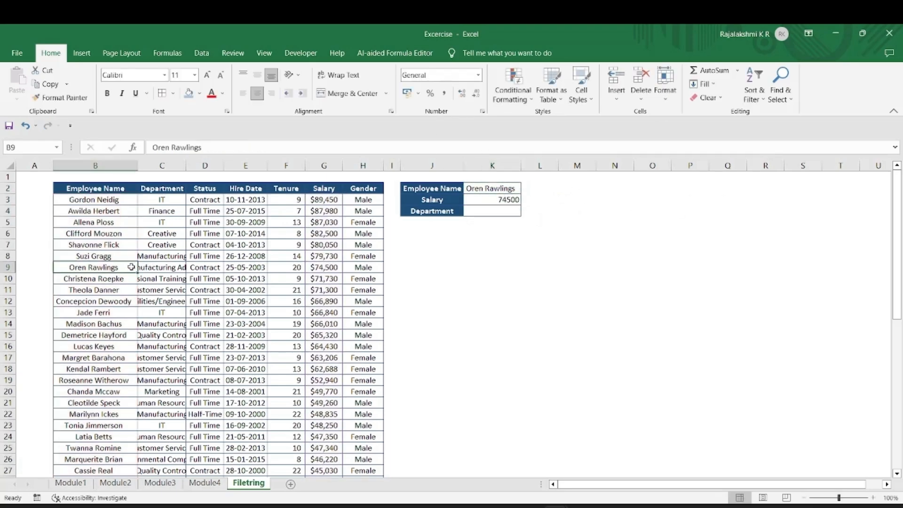
pyautogui.press('Right')
pyautogui.press('Right')
pyautogui.press('Right')
pyautogui.press('Right')
pyautogui.press('Right')
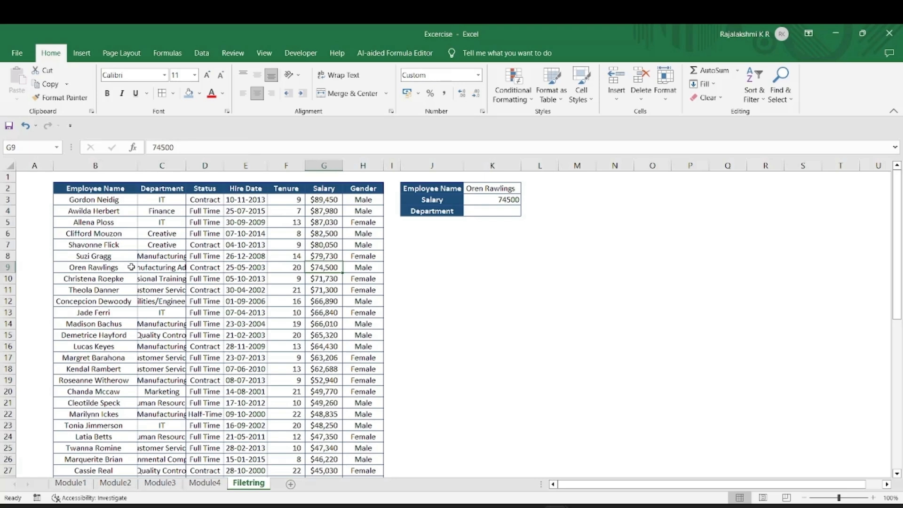
pyautogui.doubleClick(487, 210)
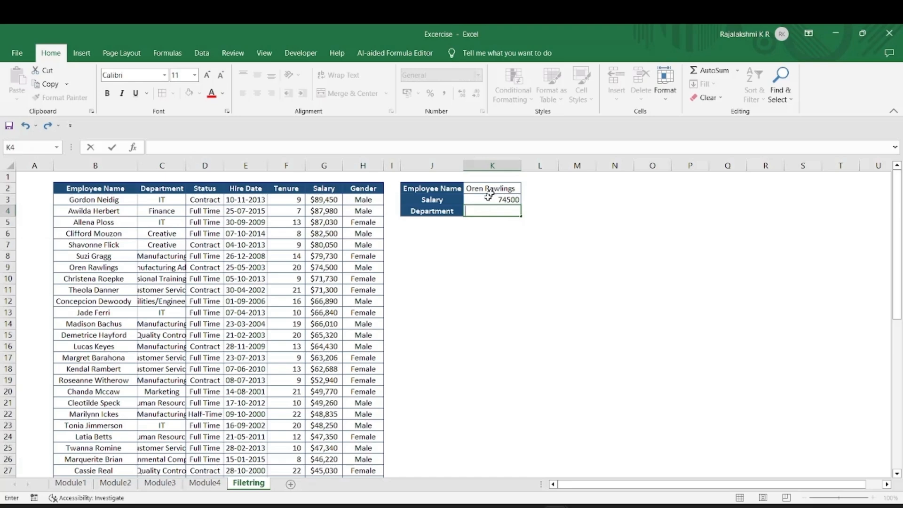
# Enter =XLOOKUP(K2,B3:B52,C3:C52,0) in K4 to return the department Manufacturing Admin.
pyautogui.write('=')
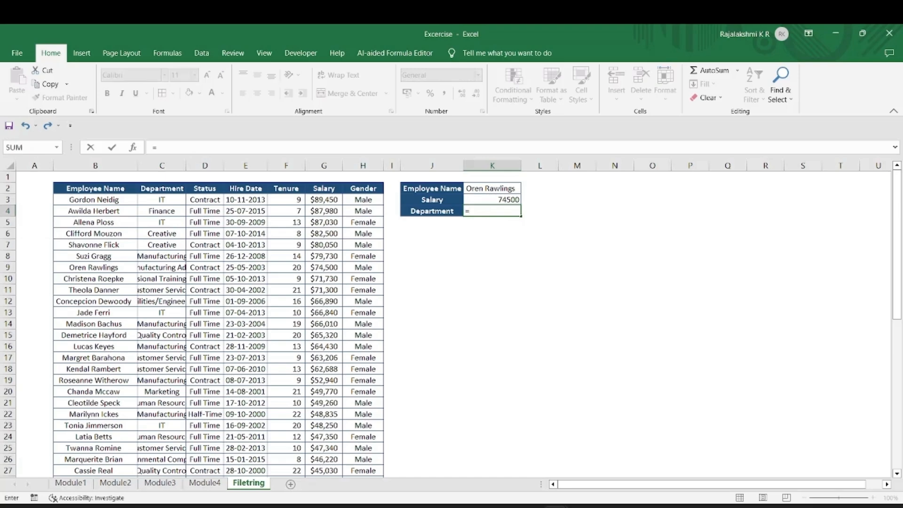
pyautogui.write('XL')
pyautogui.press('Tab')
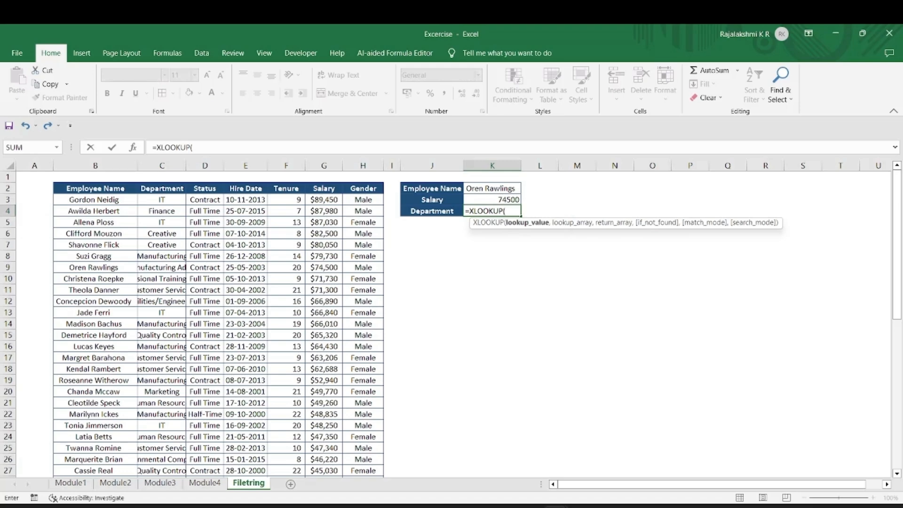
pyautogui.click(493, 188)
pyautogui.write(',')
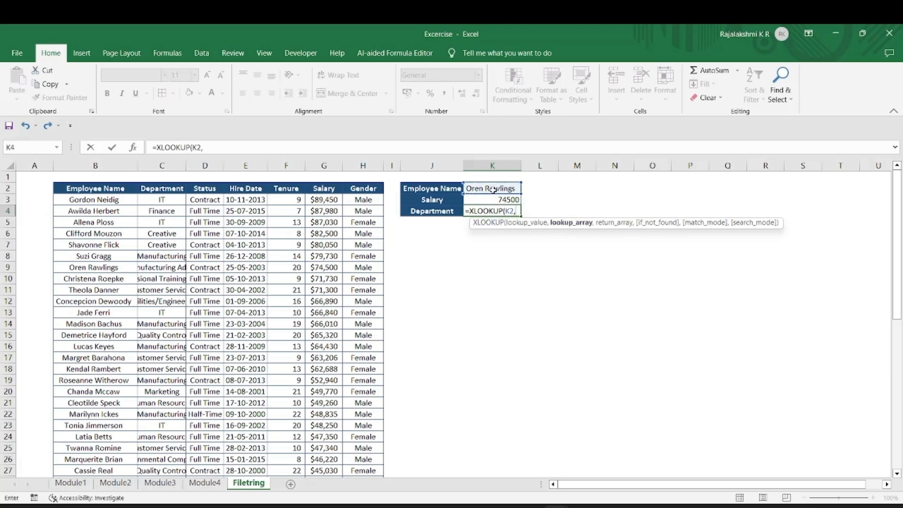
pyautogui.click(87, 200)
pyautogui.hotkey('ctrl', 'shift', 'Down')
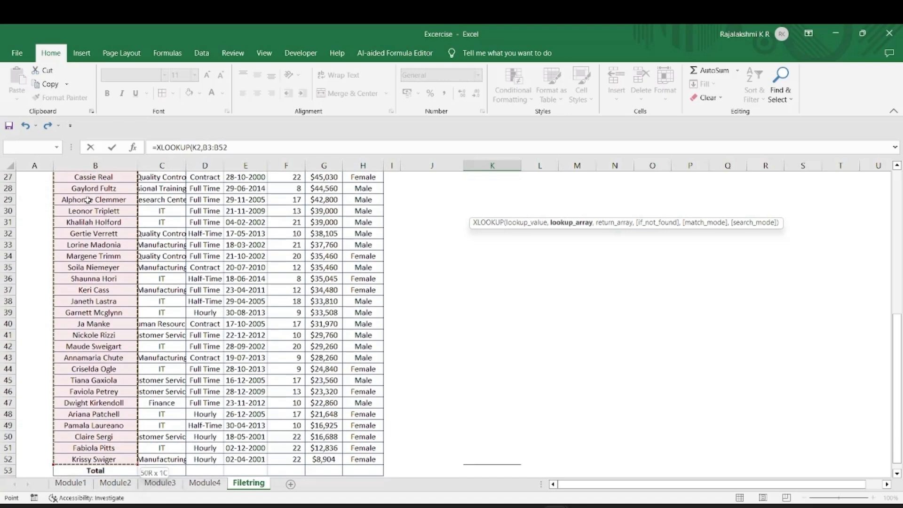
pyautogui.write(',')
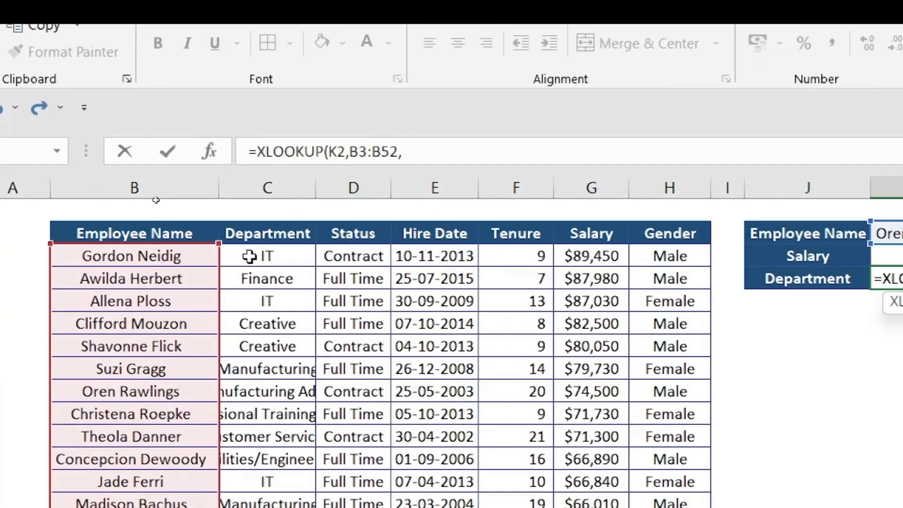
pyautogui.click(281, 254)
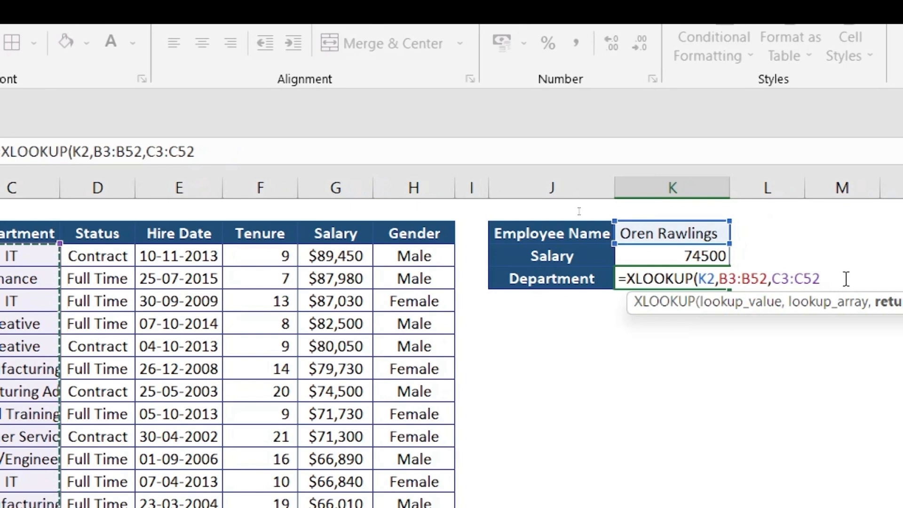
pyautogui.write(',')
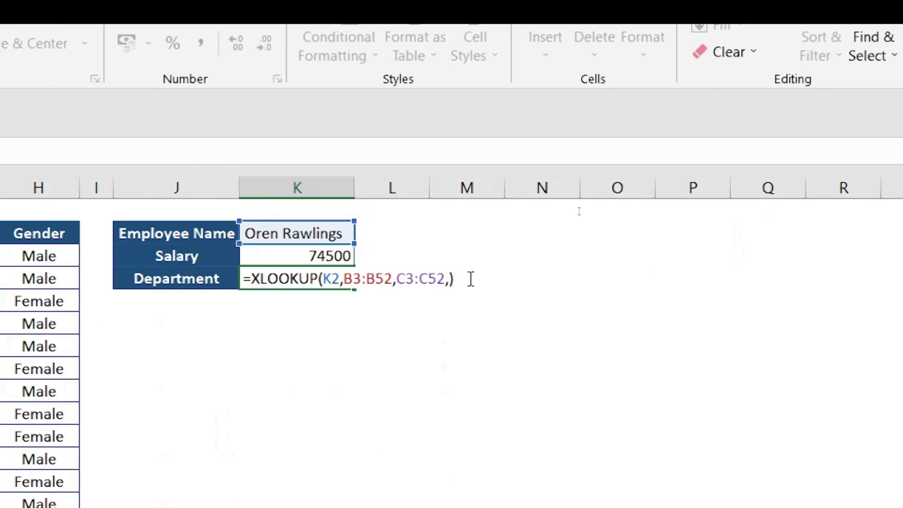
pyautogui.press('BackSpace')
pyautogui.write('0')
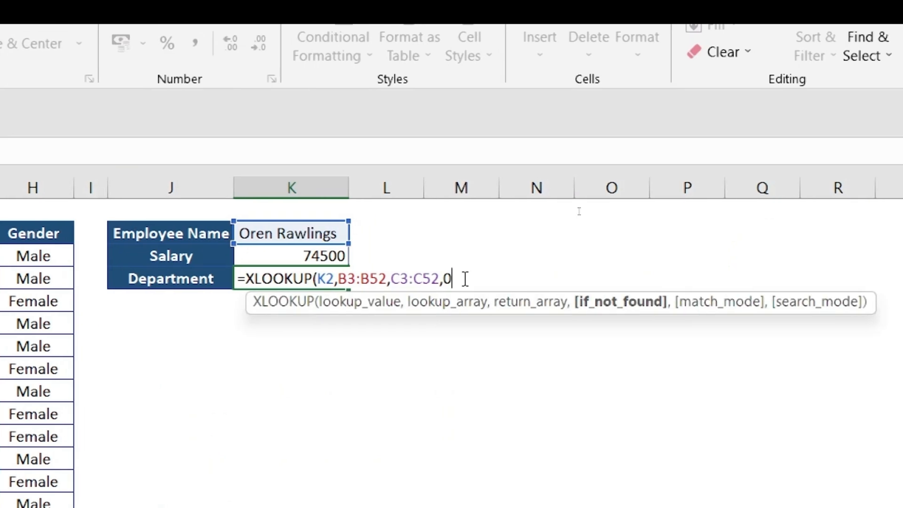
pyautogui.write(')')
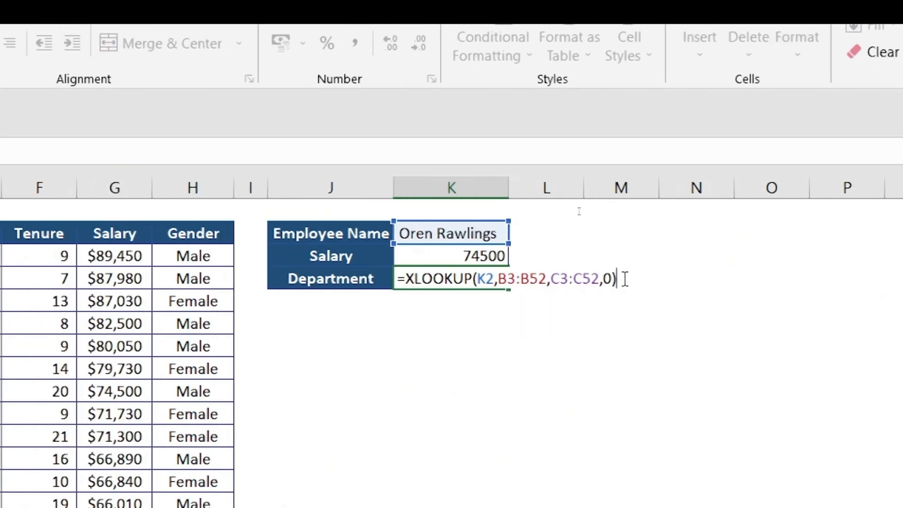
pyautogui.press('Return')
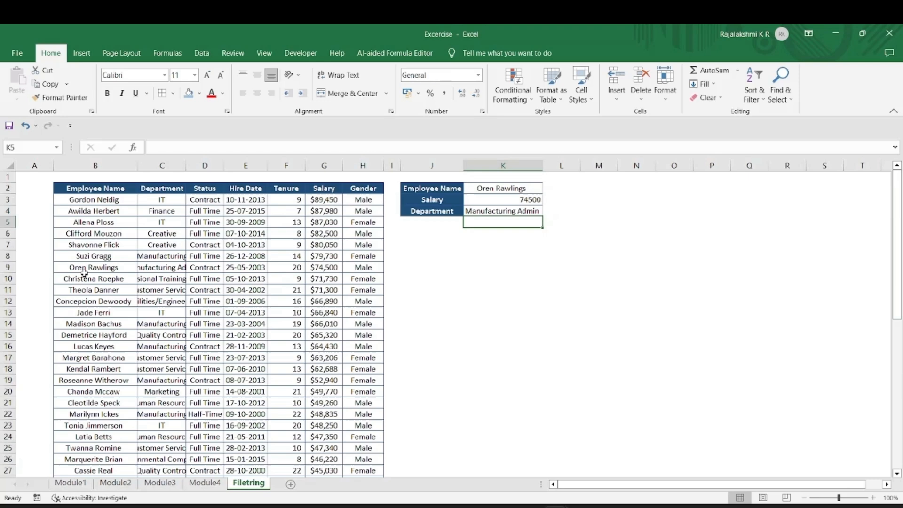
# Copy the row-6 employee's name from the table and paste it into K2.
pyautogui.click(106, 267)
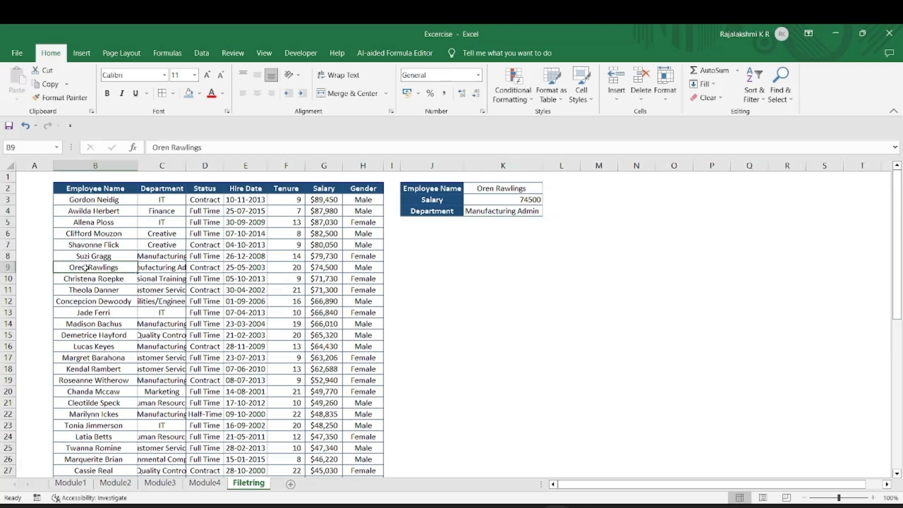
pyautogui.moveTo(106, 267); pyautogui.dragTo(148, 268)
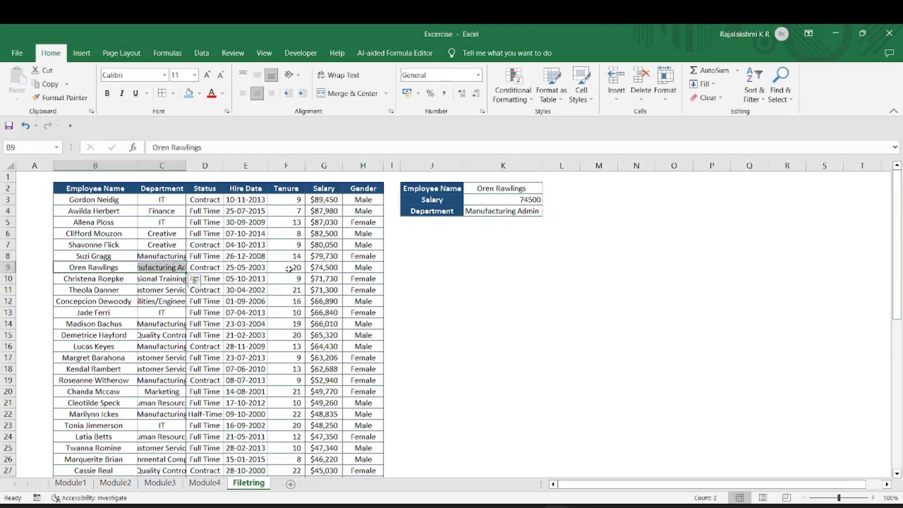
pyautogui.click(322, 267)
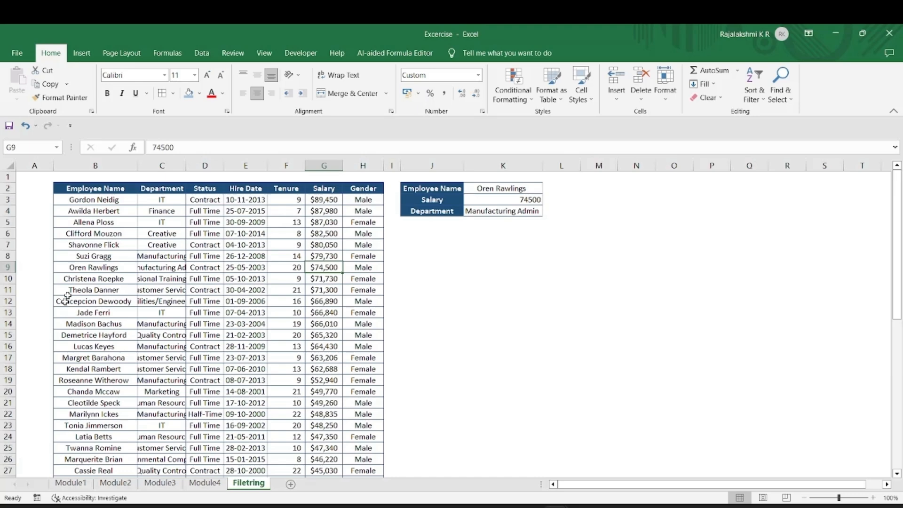
pyautogui.click(86, 234)
pyautogui.hotkey('ctrl', 'c')
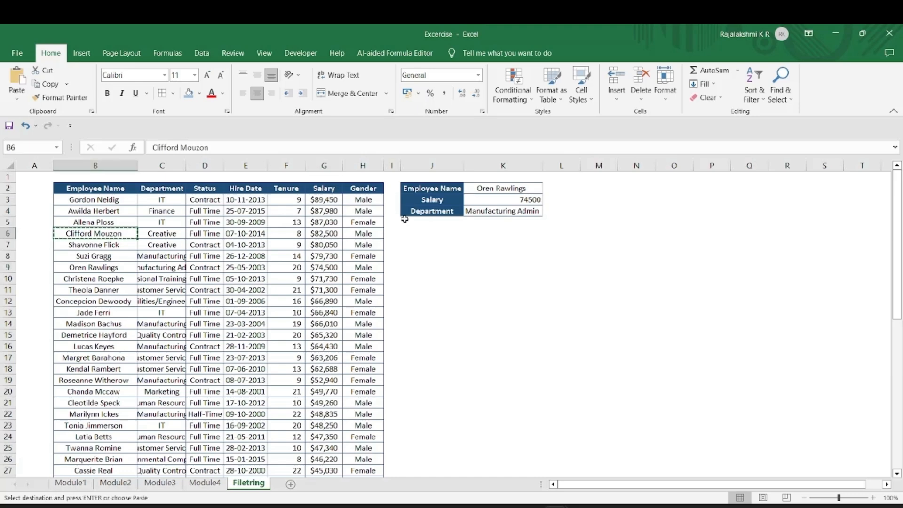
pyautogui.click(496, 189)
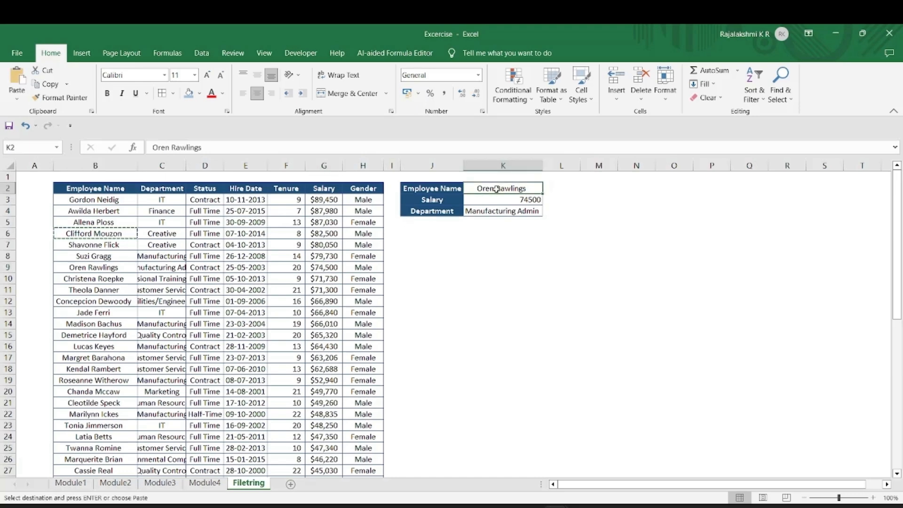
pyautogui.hotkey('ctrl', 'v')
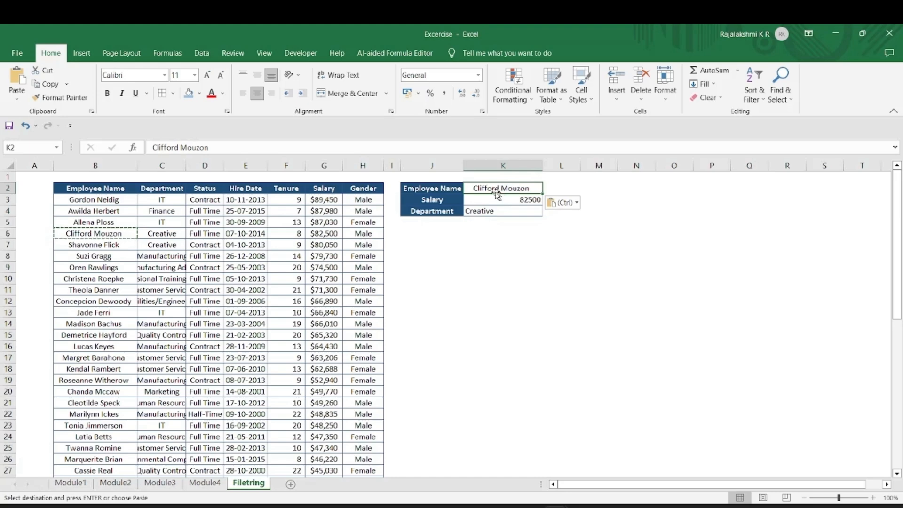
# Verify K3 and K4 match the table's 82500 salary and Creative department.
pyautogui.click(318, 234)
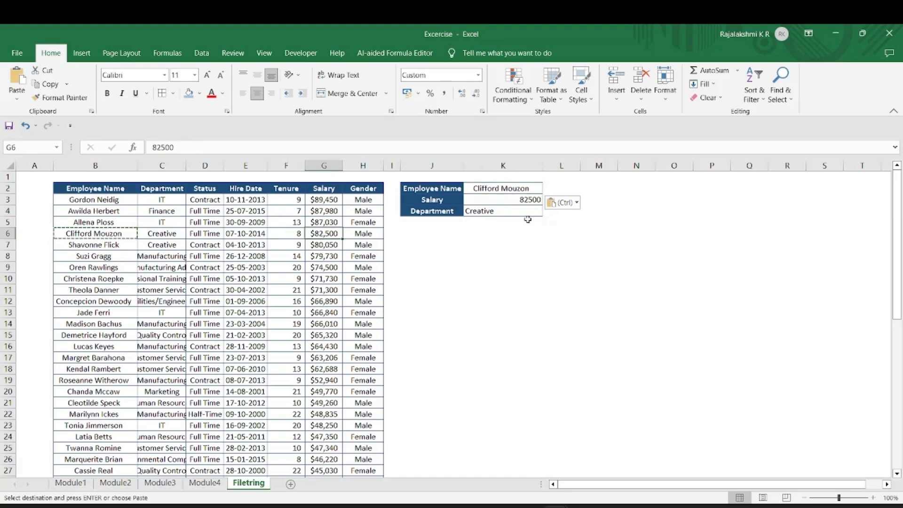
pyautogui.click(514, 212)
pyautogui.click(168, 232)
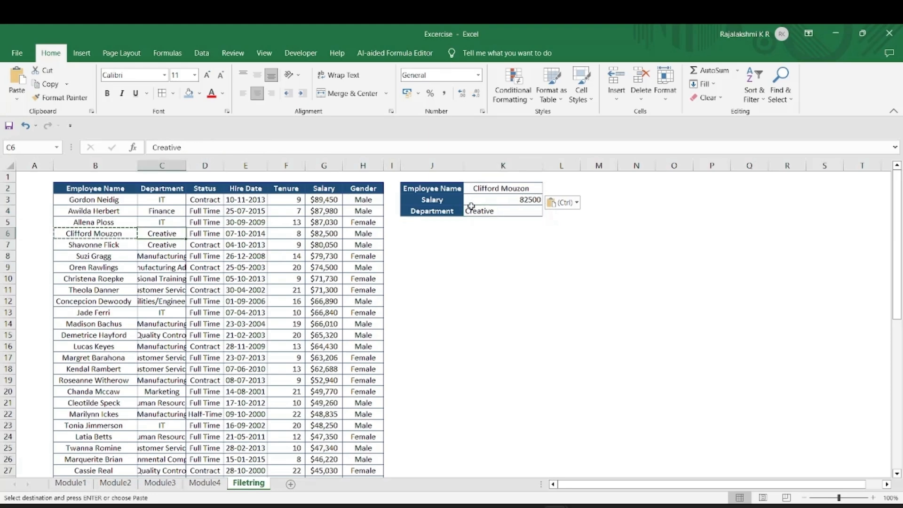
pyautogui.click(513, 200)
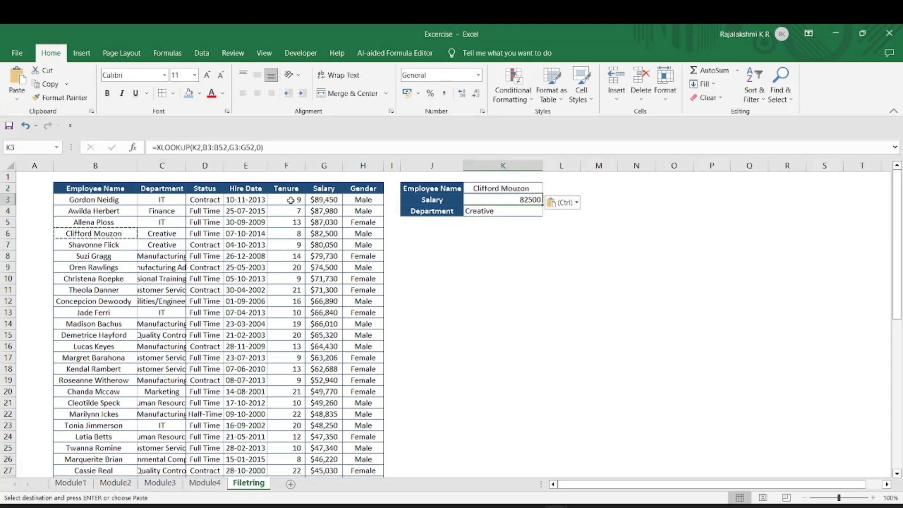